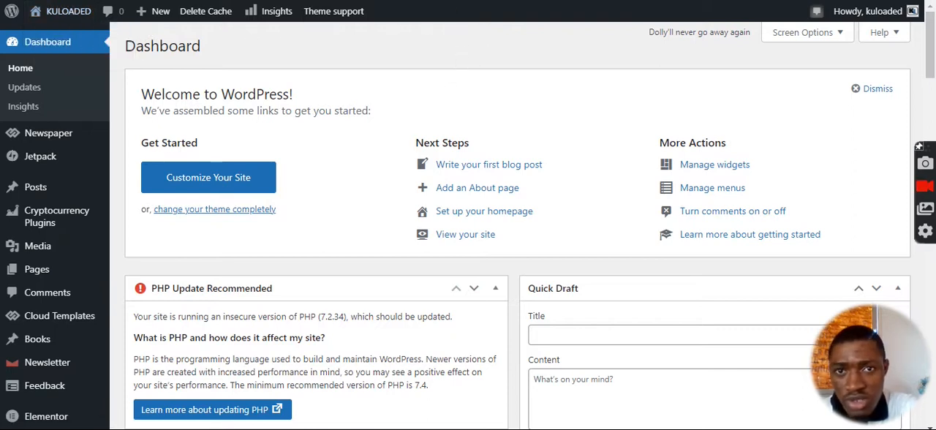
{"action": "scroll", "coordinate": [362, 102], "scroll_direction": "down", "scroll_amount": 3}
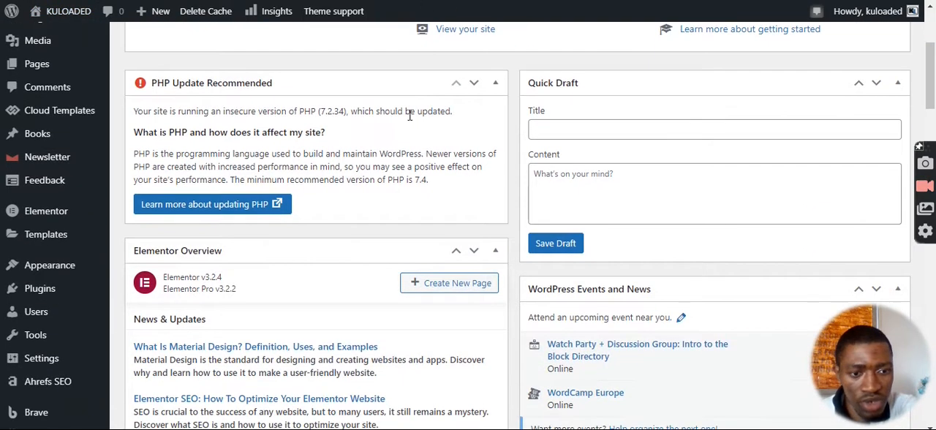
{"action": "scroll", "coordinate": [415, 123], "scroll_direction": "down", "scroll_amount": 2}
{"action": "scroll", "coordinate": [307, 165], "scroll_direction": "up", "scroll_amount": 5}
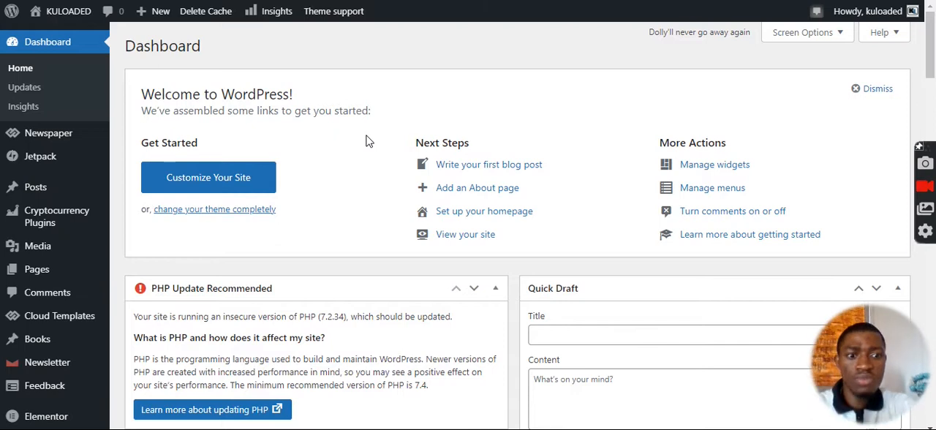
{"action": "scroll", "coordinate": [368, 140], "scroll_direction": "down", "scroll_amount": 4}
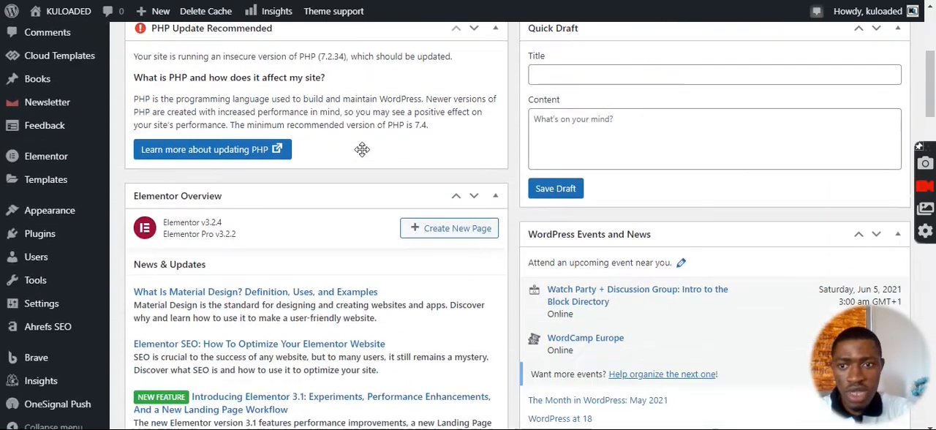
{"action": "scroll", "coordinate": [117, 174], "scroll_direction": "up", "scroll_amount": 4}
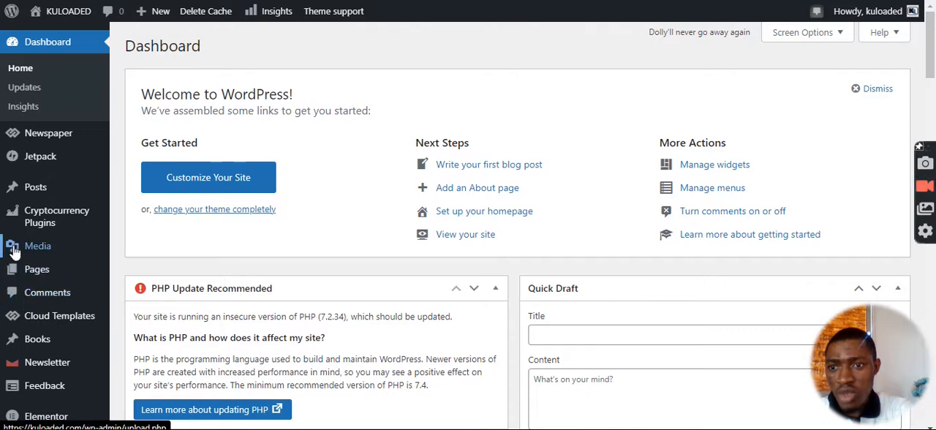
Start a new blank post from the Posts section and place the cursor in its title field.
{"action": "left_click", "coordinate": [25, 196]}
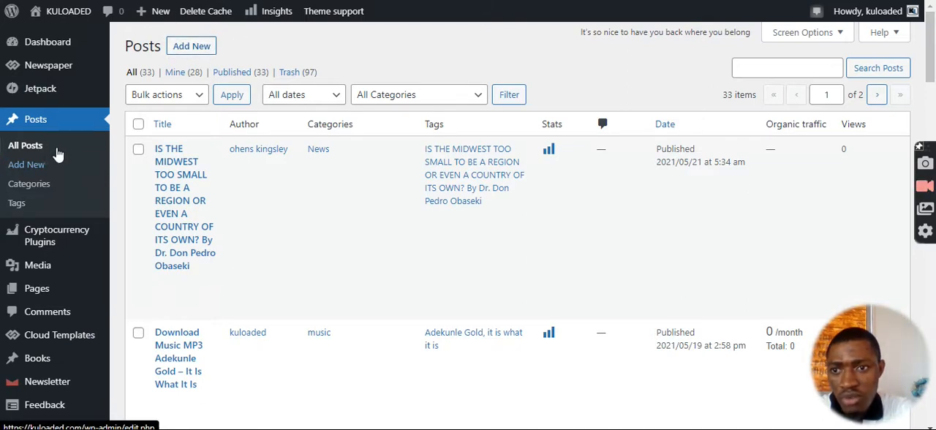
{"action": "left_click", "coordinate": [30, 168]}
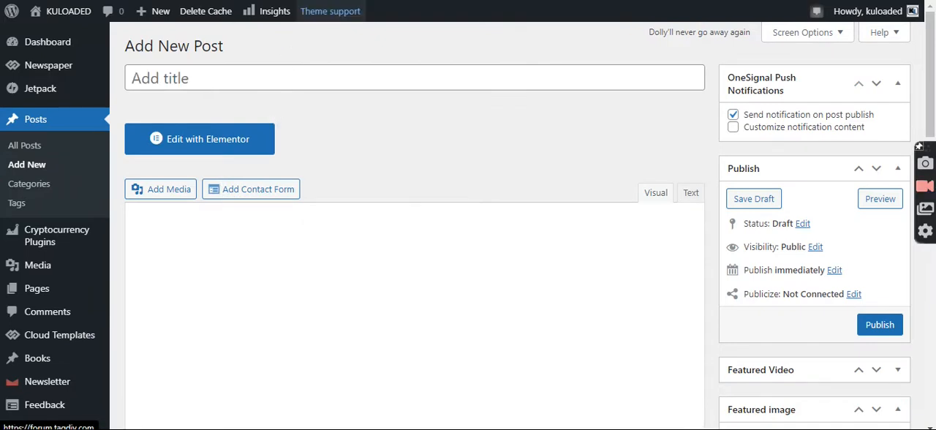
{"action": "left_click", "coordinate": [306, 72]}
{"action": "type", "text": "jo"}
{"action": "key", "text": "BackSpace"}
{"action": "key", "text": "BackSpace"}
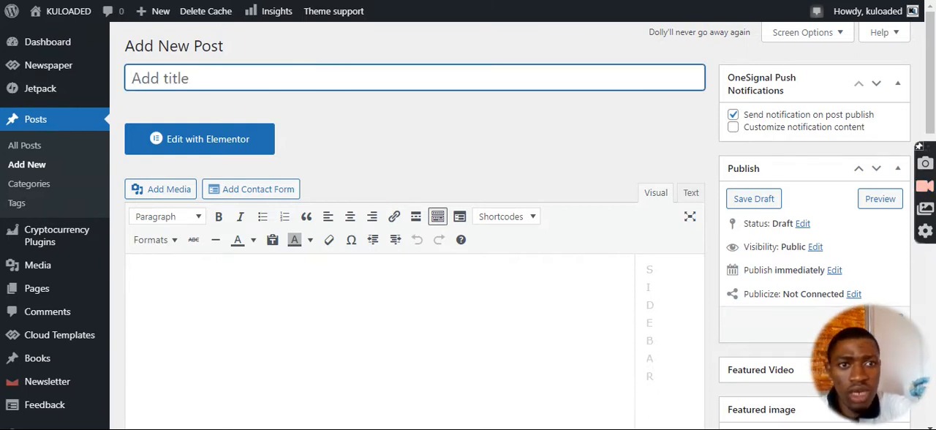
Open the Radio Esan Reporters site in a new browser tab and open its article "Nigerian arrested in US over ₦328 million fraudulent scheme".
{"action": "key", "text": "ctrl+t"}
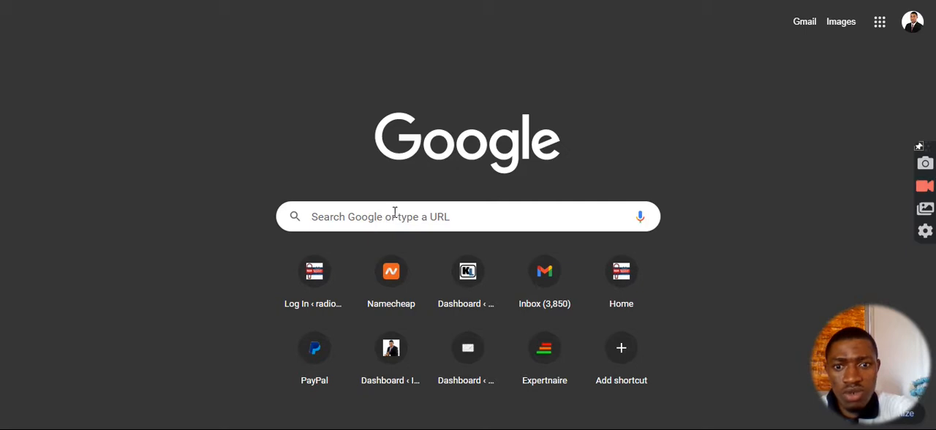
{"action": "left_click", "coordinate": [627, 284]}
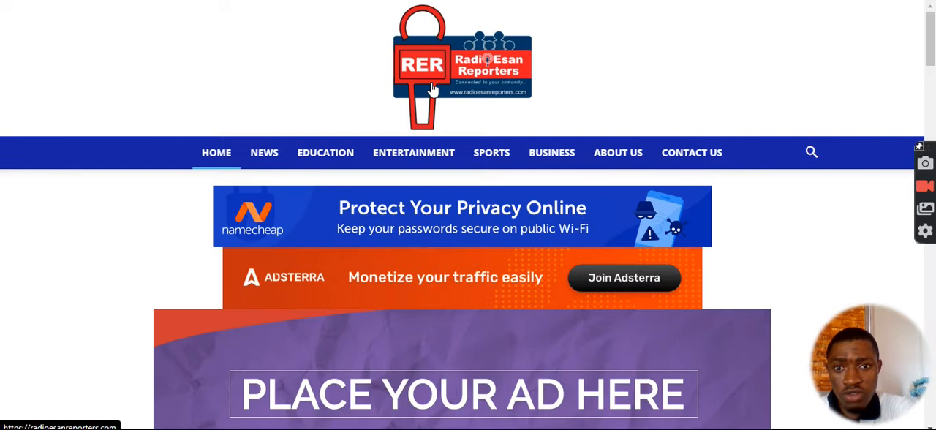
{"action": "scroll", "coordinate": [441, 102], "scroll_direction": "down", "scroll_amount": 1}
{"action": "scroll", "coordinate": [442, 102], "scroll_direction": "down", "scroll_amount": 5}
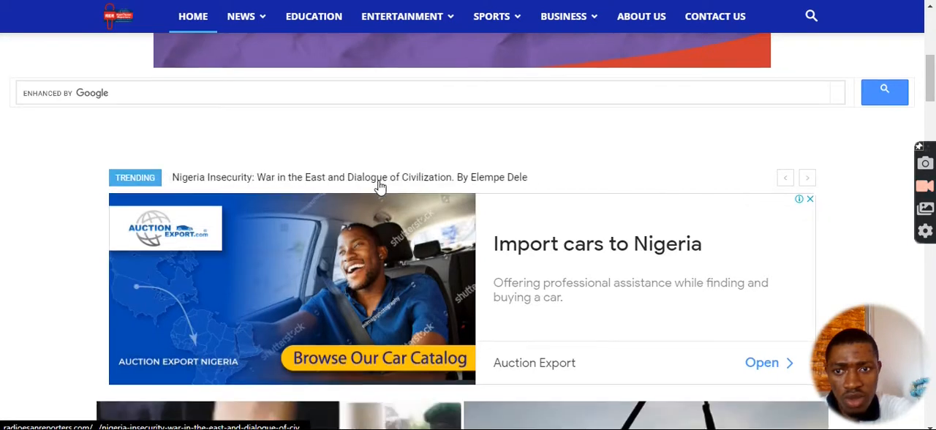
{"action": "scroll", "coordinate": [344, 199], "scroll_direction": "down", "scroll_amount": 4}
{"action": "scroll", "coordinate": [344, 199], "scroll_direction": "down", "scroll_amount": 2}
{"action": "left_click", "coordinate": [226, 192]}
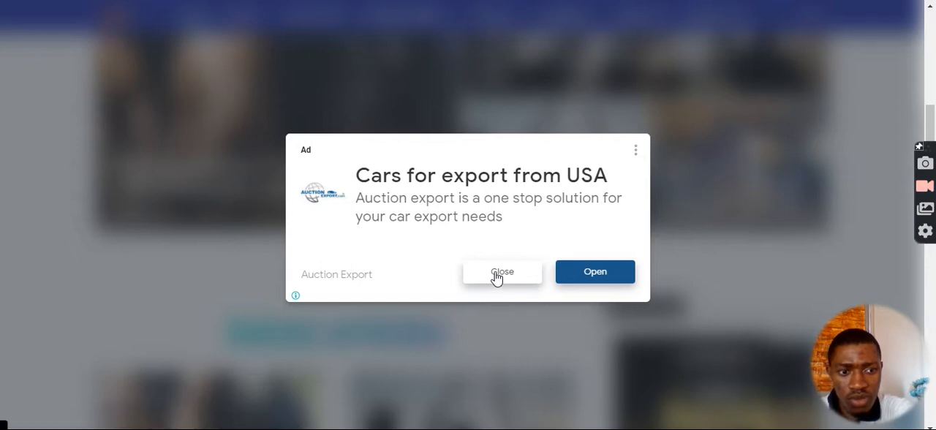
{"action": "left_click", "coordinate": [502, 272]}
{"action": "scroll", "coordinate": [487, 230], "scroll_direction": "down", "scroll_amount": 5}
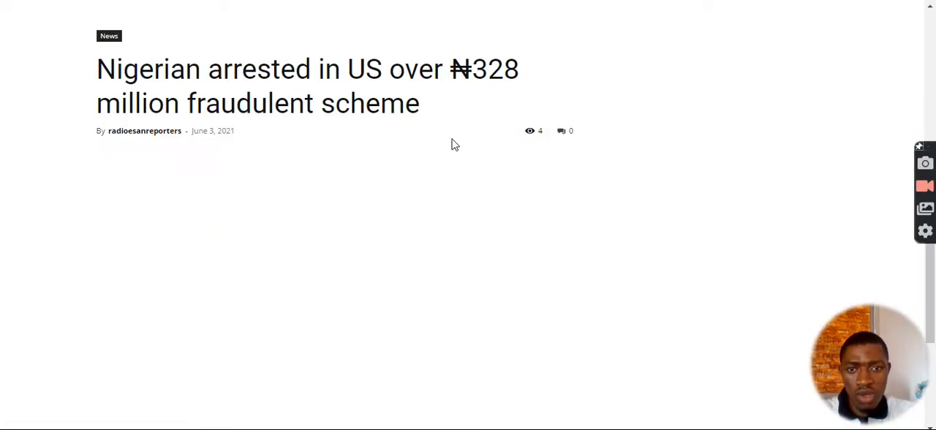
Copy the headline "Nigerian arrested in US over ₦328 million fraudulent scheme" from the article into the new post's title.
{"action": "scroll", "coordinate": [165, 78], "scroll_direction": "down", "scroll_amount": 1}
{"action": "left_click_drag", "start_coordinate": [97, 69], "coordinate": [186, 79]}
{"action": "left_click", "coordinate": [234, 111]}
{"action": "left_click_drag", "start_coordinate": [422, 105], "coordinate": [93, 83]}
{"action": "key", "text": "ctrl+c"}
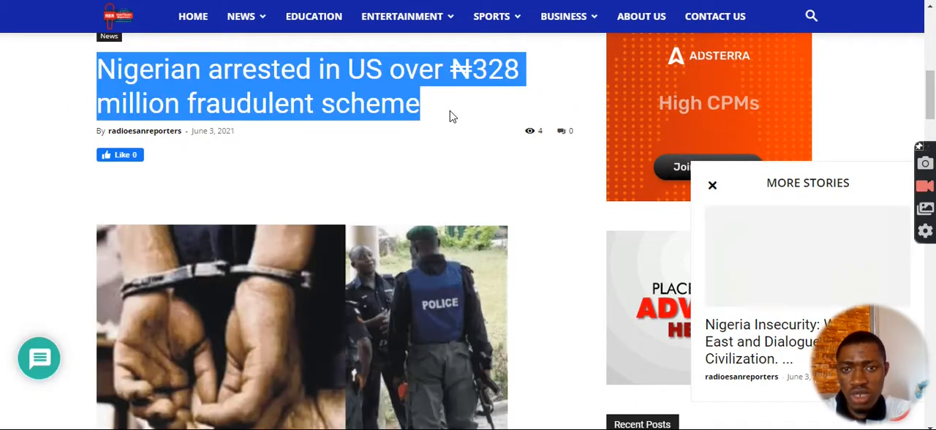
{"action": "left_click", "coordinate": [424, 1]}
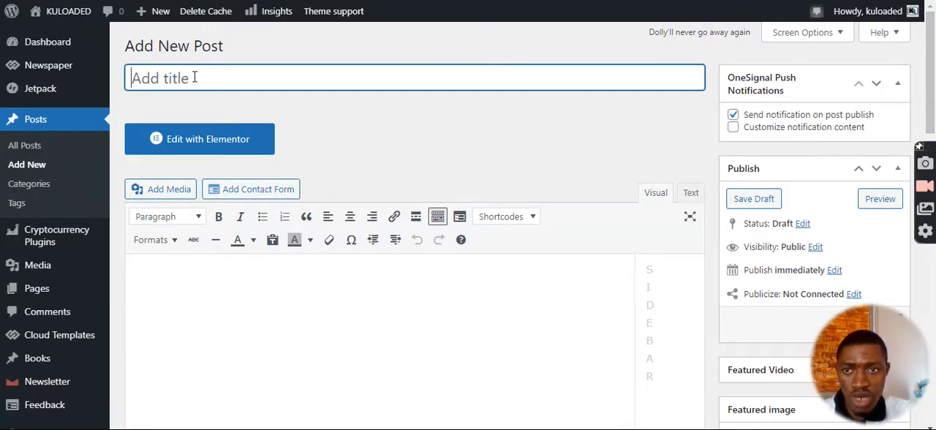
{"action": "key", "text": "ctrl+v"}
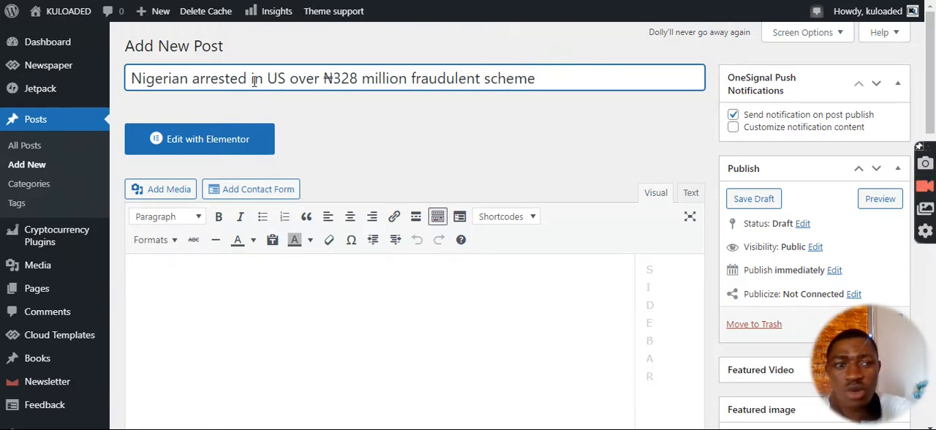
Add "Breaking! " at the start of the post title, correcting the misspelled word with the spelling suggestion.
{"action": "left_click", "coordinate": [136, 77]}
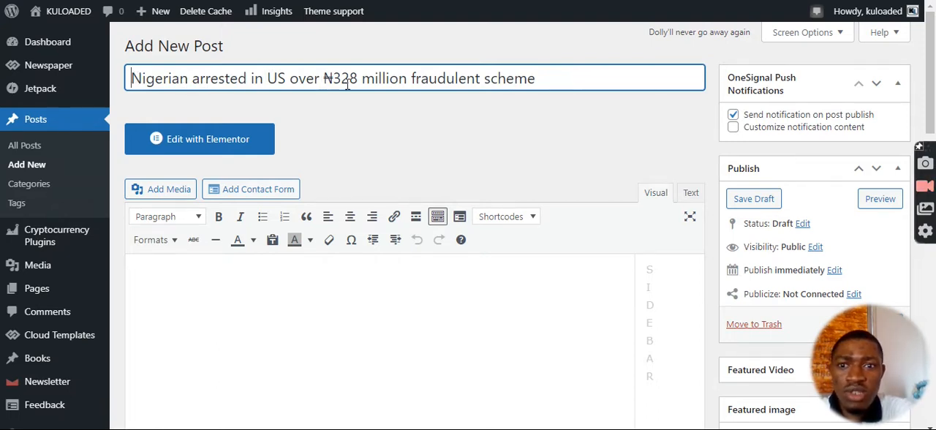
{"action": "type", "text": "Brwea"}
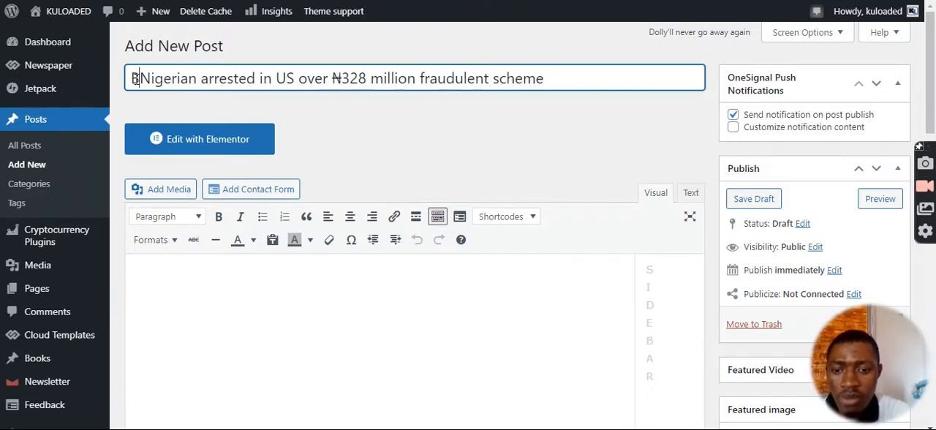
{"action": "type", "text": "king"}
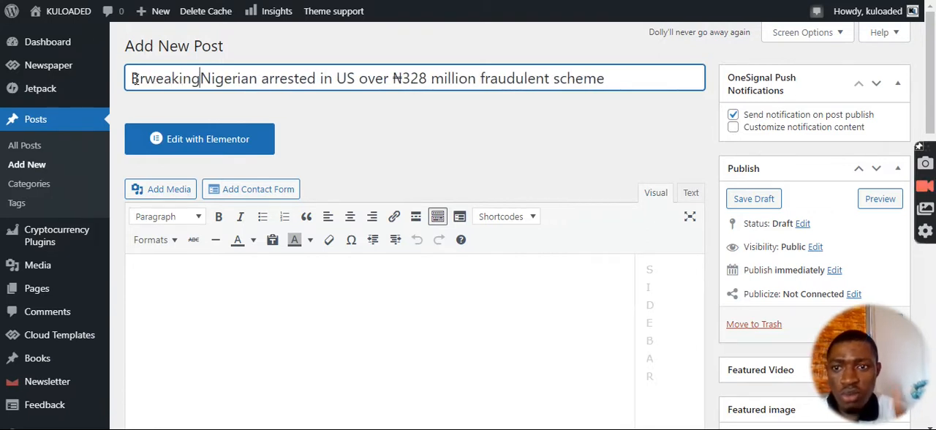
{"action": "type", "text": ":"}
{"action": "key", "text": "BackSpace"}
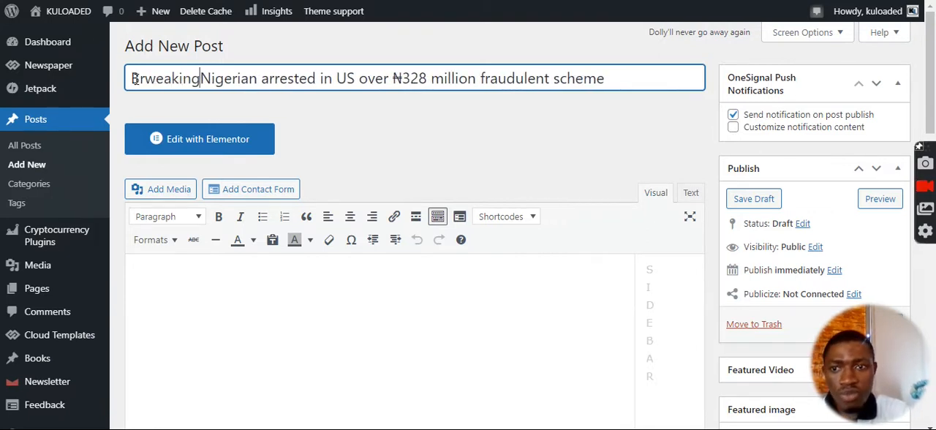
{"action": "type", "text": "!"}
{"action": "right_click", "coordinate": [156, 89]}
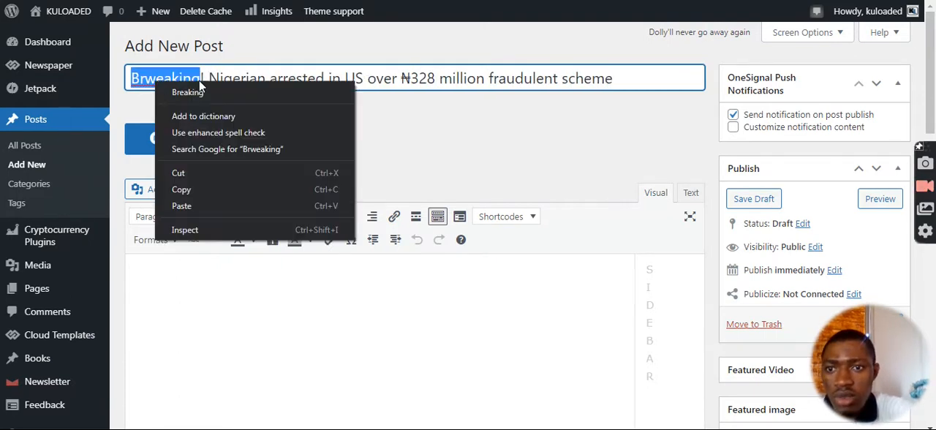
{"action": "left_click", "coordinate": [194, 88]}
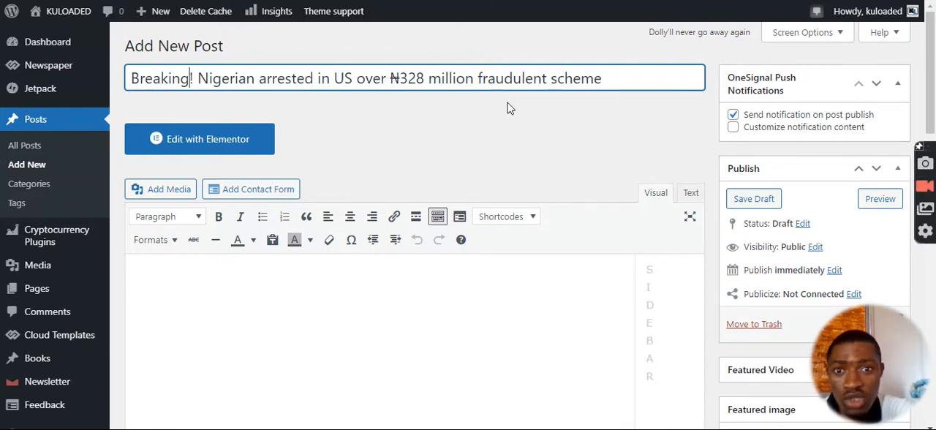
Copy the article's opening line and its US Department of Justice paragraph into the post body, dismissing the newsletter popup.
{"action": "scroll", "coordinate": [508, 106], "scroll_direction": "down", "scroll_amount": 2}
{"action": "left_click", "coordinate": [328, 185]}
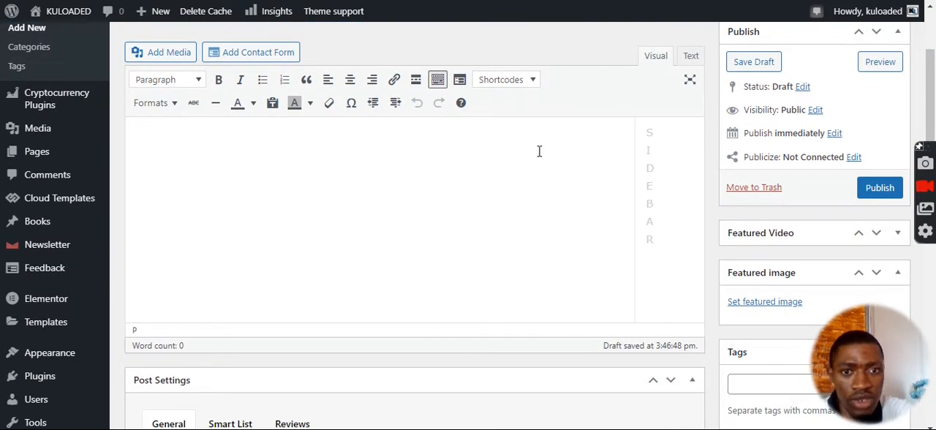
{"action": "scroll", "coordinate": [544, 144], "scroll_direction": "up", "scroll_amount": 2}
{"action": "scroll", "coordinate": [431, 109], "scroll_direction": "down", "scroll_amount": 2}
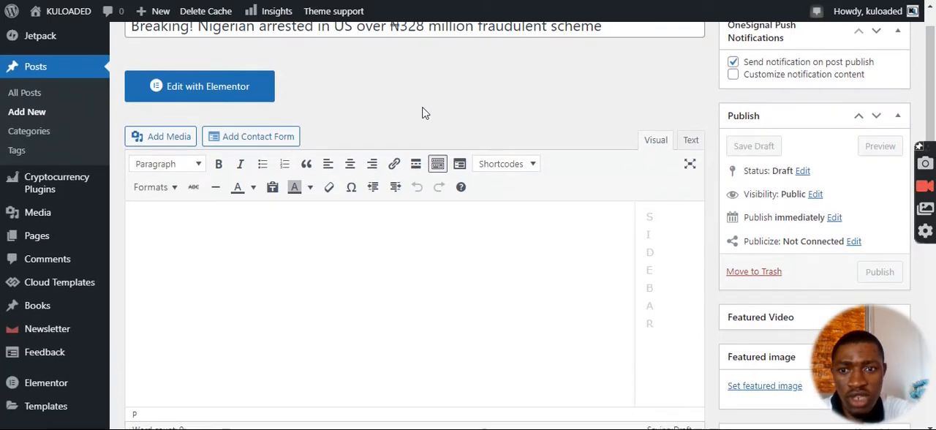
{"action": "scroll", "coordinate": [368, 139], "scroll_direction": "up", "scroll_amount": 2}
{"action": "scroll", "coordinate": [239, 213], "scroll_direction": "down", "scroll_amount": 1}
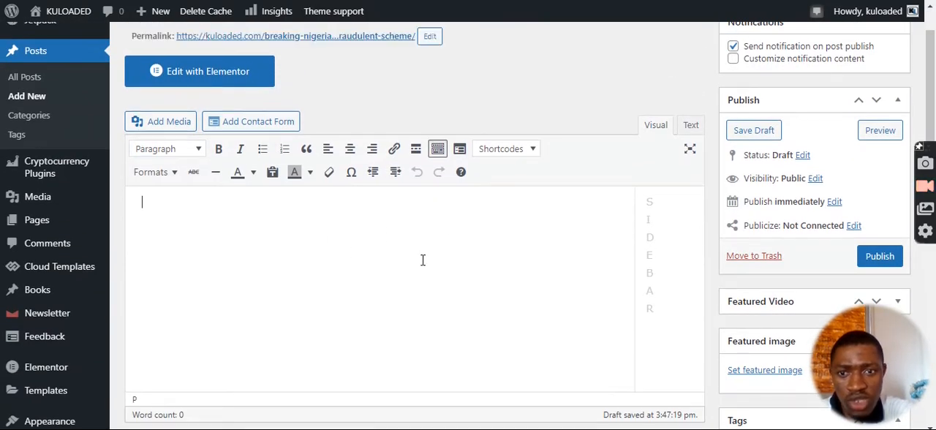
{"action": "scroll", "coordinate": [398, 247], "scroll_direction": "down", "scroll_amount": 1}
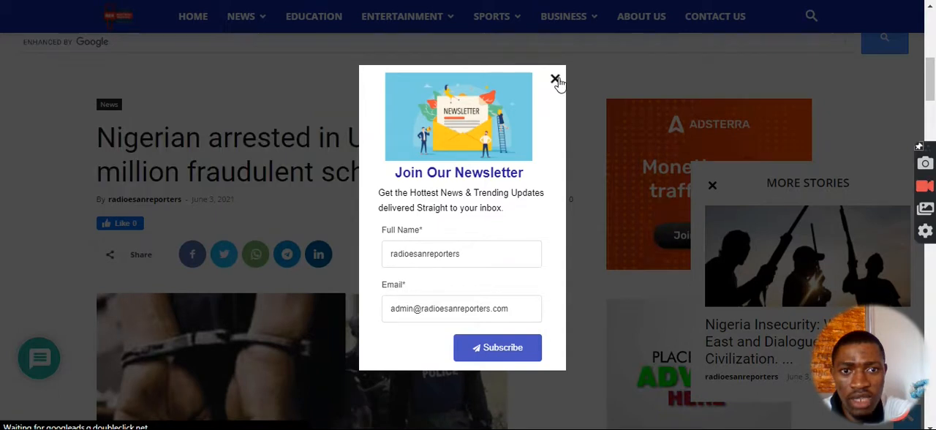
{"action": "left_click", "coordinate": [555, 79]}
{"action": "scroll", "coordinate": [343, 160], "scroll_direction": "down", "scroll_amount": 5}
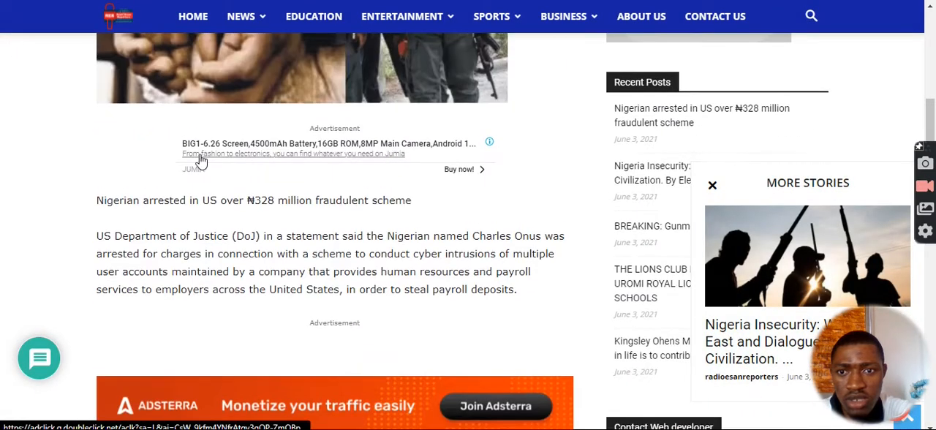
{"action": "left_click_drag", "start_coordinate": [93, 200], "coordinate": [534, 296]}
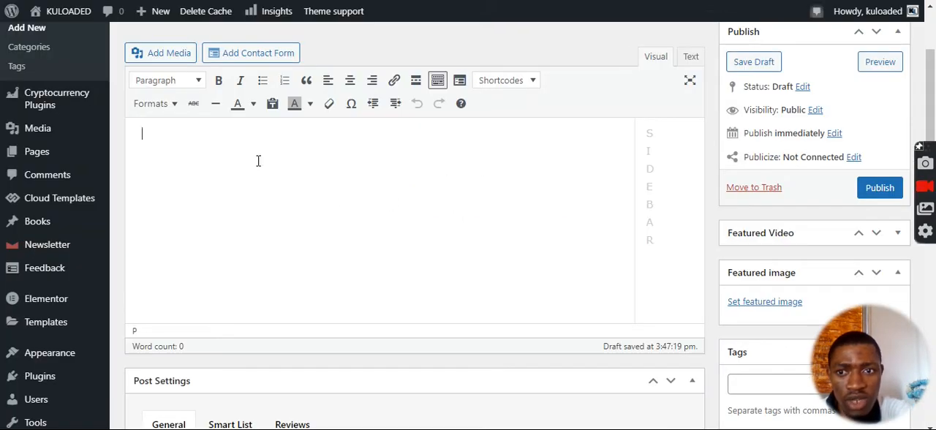
{"action": "type", "text": "Nigerian arrested in US over ₦328 million fraudulent scheme US Department of Justice (DoJ) in a statement said the Nigerian named Charles Onus was arrested for charges in connection with a scheme to conduct cyber intrusions of multiple user accounts maintained by a company that provides human resources and payroll services to employers across the United States, in order to steal payroll deposits."}
{"action": "scroll", "coordinate": [606, 60], "scroll_direction": "down", "scroll_amount": 1}
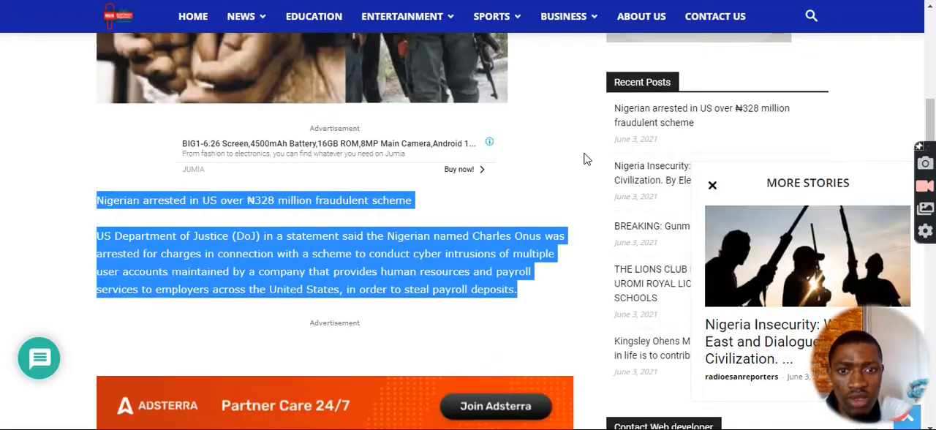
Copy the article's two paragraphs on the April 14, 2021 arrest and the Manhattan U.S. Attorney's statement to the end of the post body.
{"action": "scroll", "coordinate": [590, 158], "scroll_direction": "down", "scroll_amount": 6}
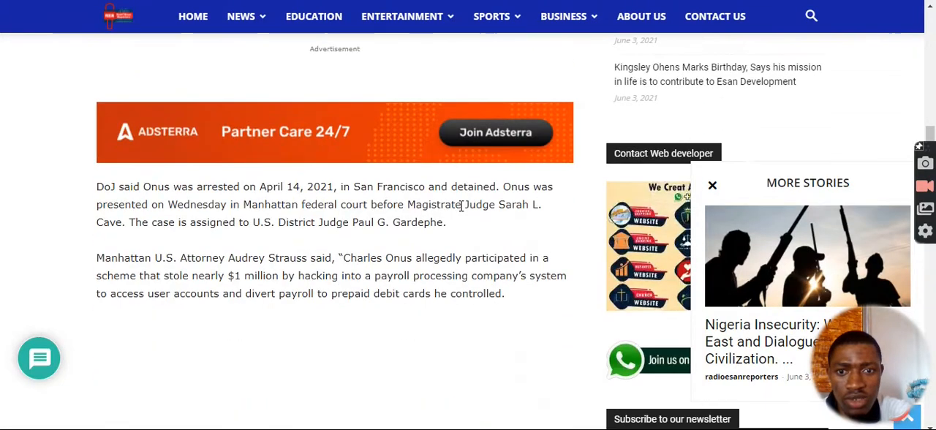
{"action": "scroll", "coordinate": [82, 114], "scroll_direction": "up", "scroll_amount": 2}
{"action": "left_click_drag", "start_coordinate": [97, 187], "coordinate": [536, 307]}
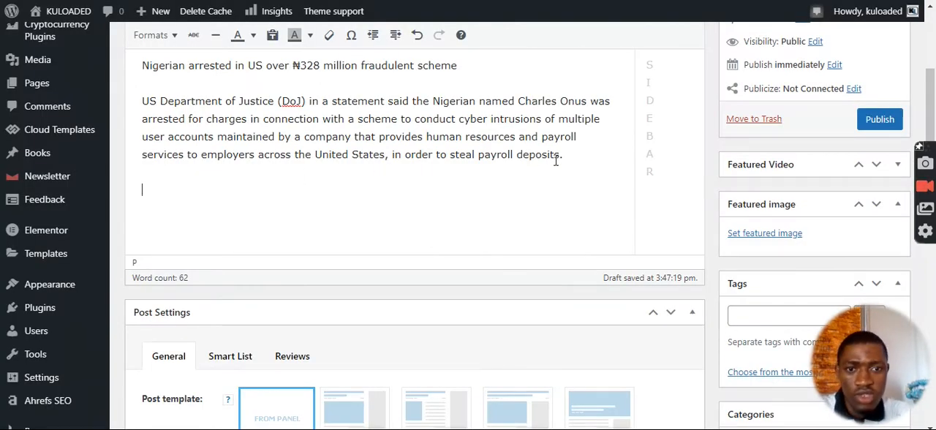
{"action": "type", "text": "DoJ said Onus was arrested on April 14, 2021, in San Francisco and detained. Onus was presented on Wednesday in Manhattan federal court before Magistrate Judge Sarah L. Cave. The case is assigned to U.S. District Judge Paul G. Gardephe. Manhattan U.S. Attorney Audrey Strauss said, \"Charles Onus allegedly participated in a scheme that stole nearly $1 million by hacking into a payroll processing company’s system to access user accounts and divert payroll to prepaid debit cards he controlled."}
{"action": "scroll", "coordinate": [309, 221], "scroll_direction": "down", "scroll_amount": 2}
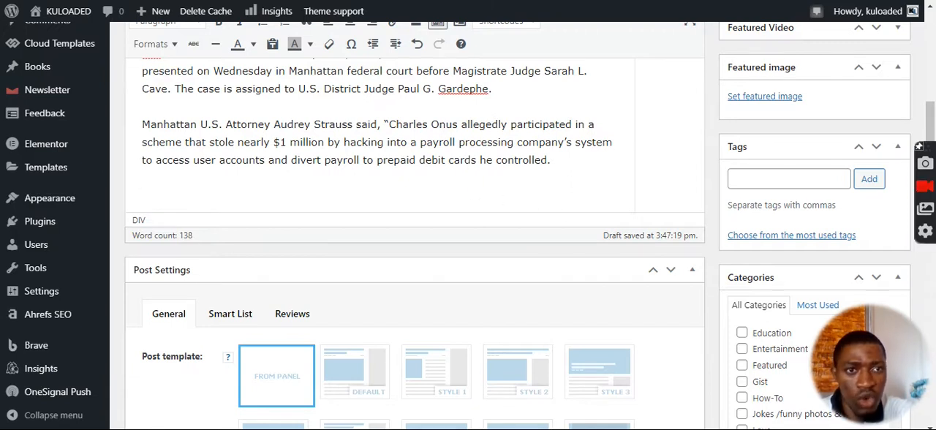
Copy the rest of the article, from "As alleged" through "sentence imposed", to the end of the post body.
{"action": "key", "text": "ctrl+Tab"}
{"action": "scroll", "coordinate": [552, 194], "scroll_direction": "down", "scroll_amount": 2}
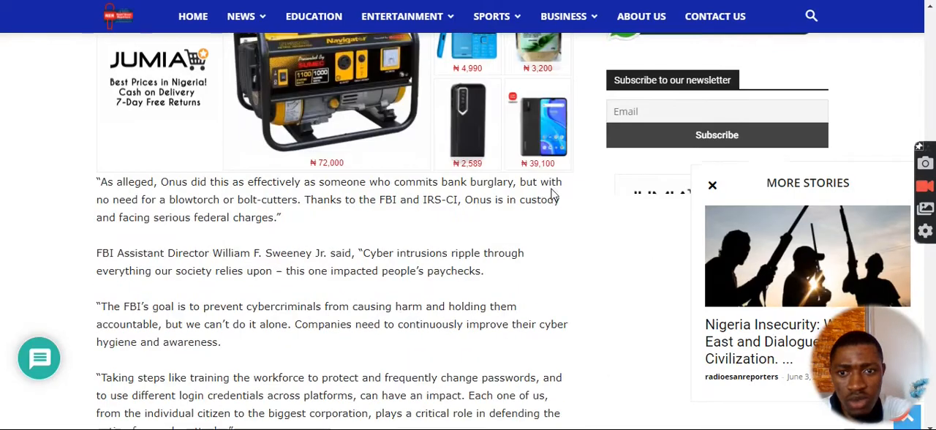
{"action": "left_click_drag", "start_coordinate": [98, 179], "coordinate": [412, 75]}
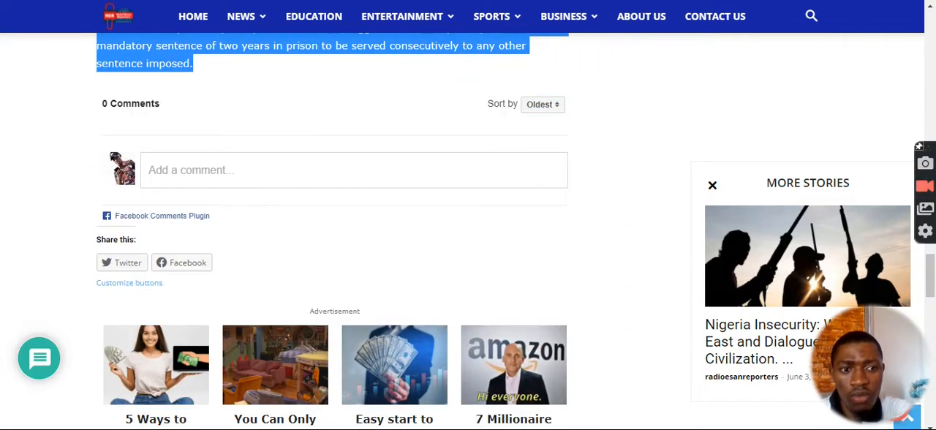
{"action": "key", "text": "ctrl+Tab"}
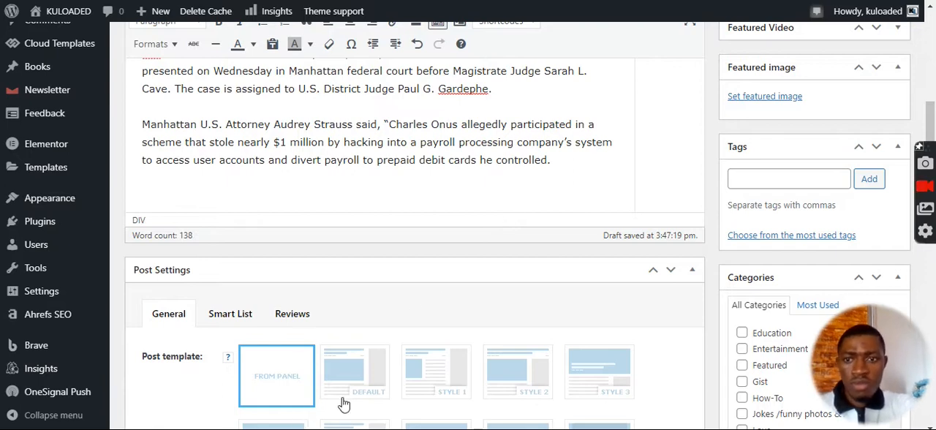
{"action": "key", "text": "ctrl+v"}
{"action": "scroll", "coordinate": [170, 193], "scroll_direction": "down", "scroll_amount": 5}
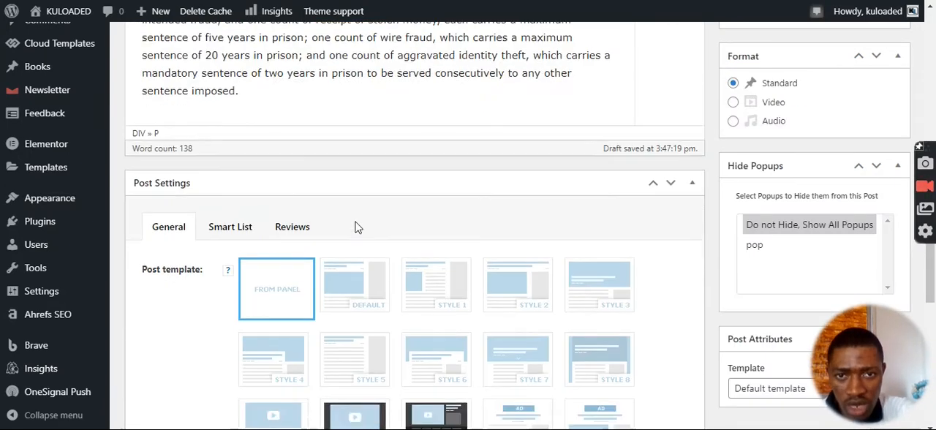
Open the post's featured image selection and browse the images in the media library.
{"action": "scroll", "coordinate": [355, 223], "scroll_direction": "up", "scroll_amount": 15}
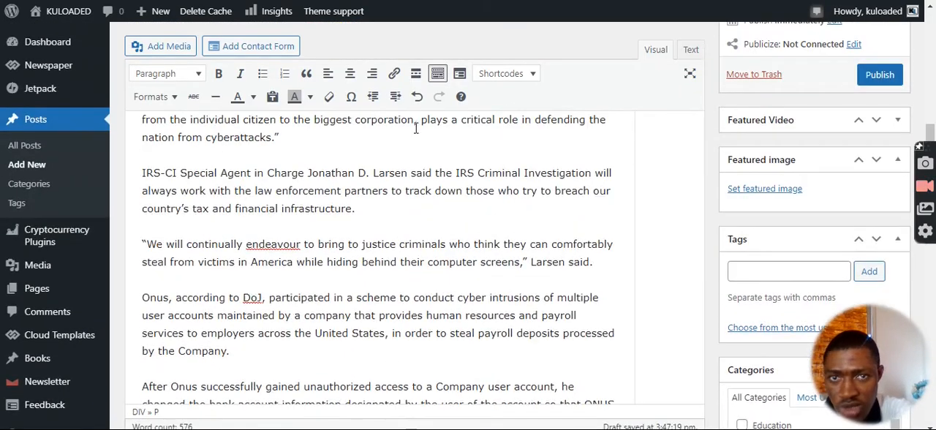
{"action": "scroll", "coordinate": [721, 190], "scroll_direction": "up", "scroll_amount": 5}
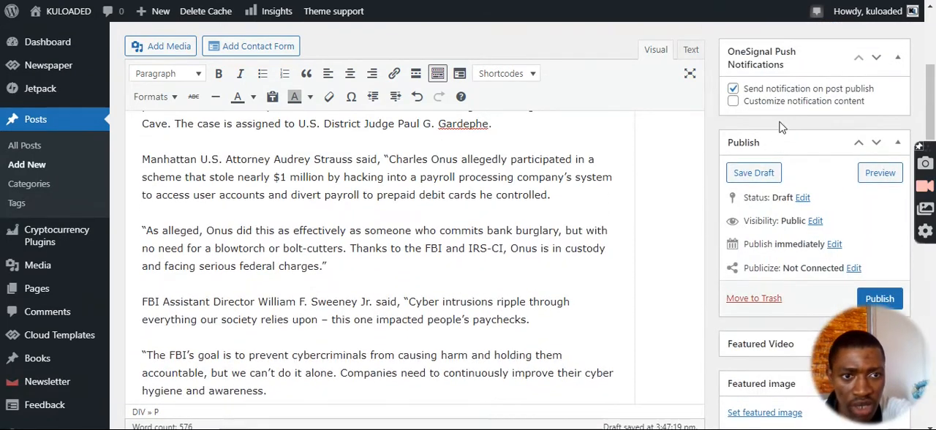
{"action": "scroll", "coordinate": [773, 134], "scroll_direction": "down", "scroll_amount": 5}
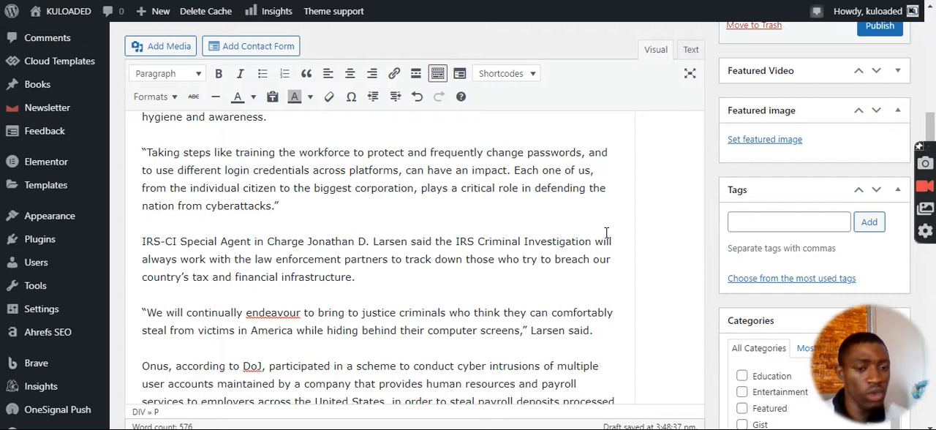
{"action": "left_click", "coordinate": [766, 222]}
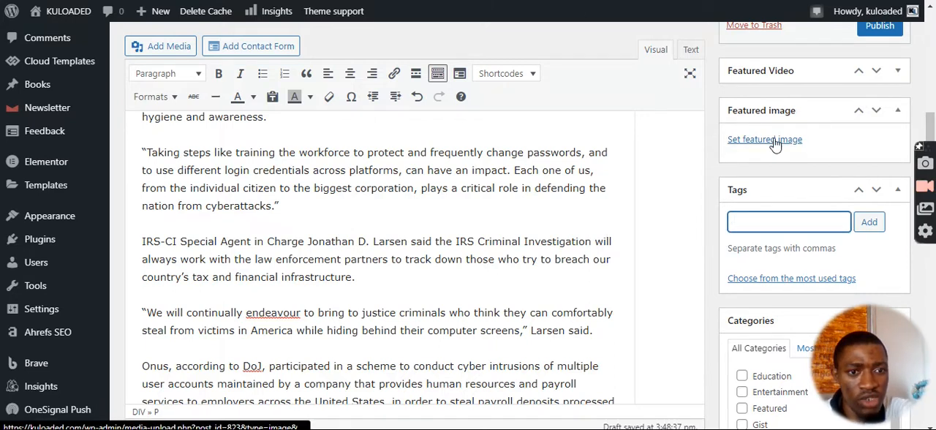
{"action": "left_click", "coordinate": [776, 111]}
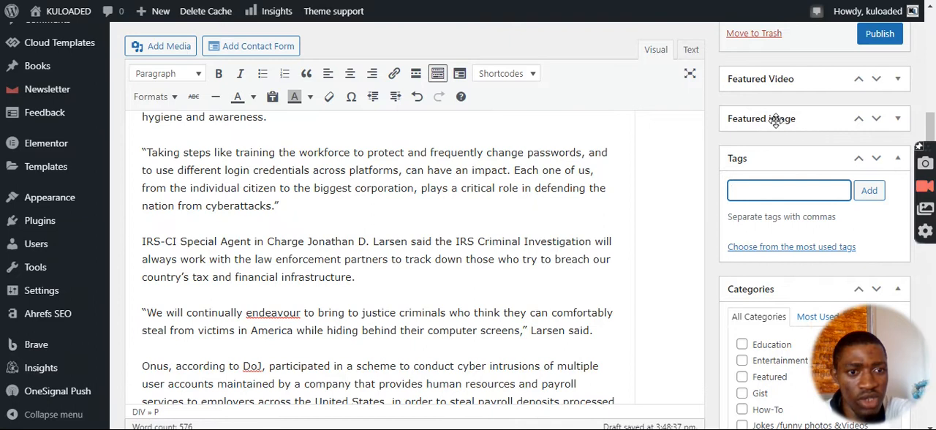
{"action": "left_click", "coordinate": [768, 118]}
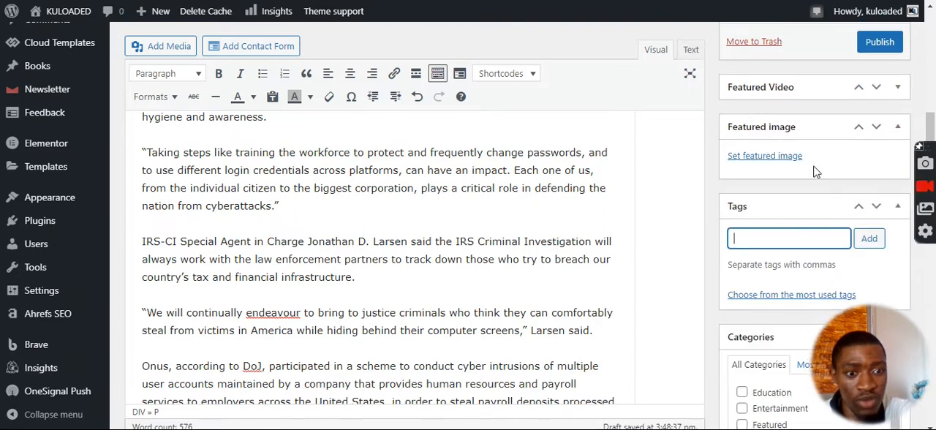
{"action": "left_click", "coordinate": [779, 160]}
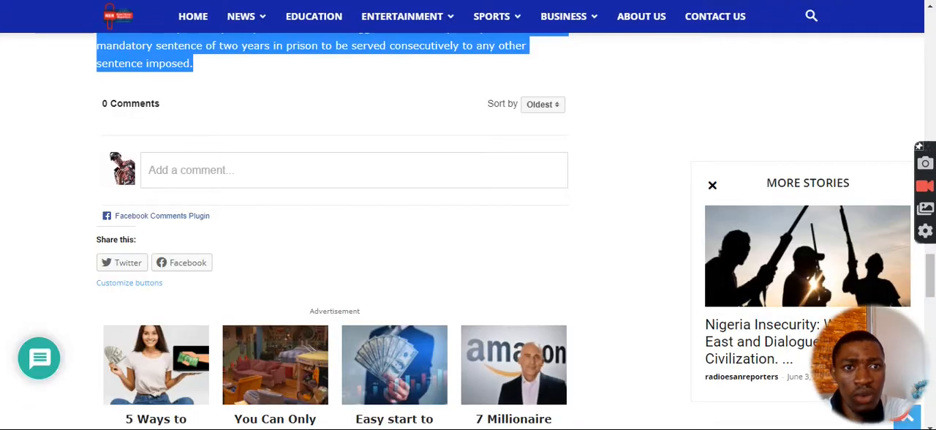
{"action": "scroll", "coordinate": [438, 178], "scroll_direction": "down", "scroll_amount": 1}
Save the source article's handcuffs-and-police image to Local Disk (D:) as police-arrests.png.
{"action": "scroll", "coordinate": [526, 160], "scroll_direction": "up", "scroll_amount": 8}
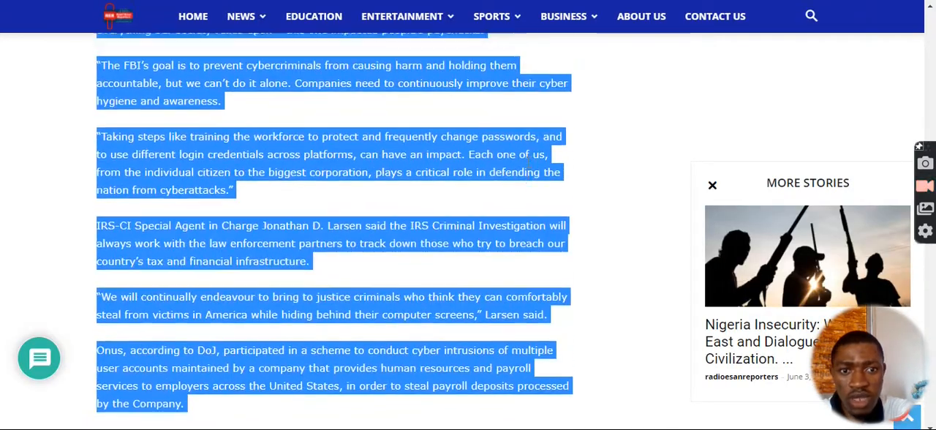
{"action": "scroll", "coordinate": [528, 165], "scroll_direction": "up", "scroll_amount": 10}
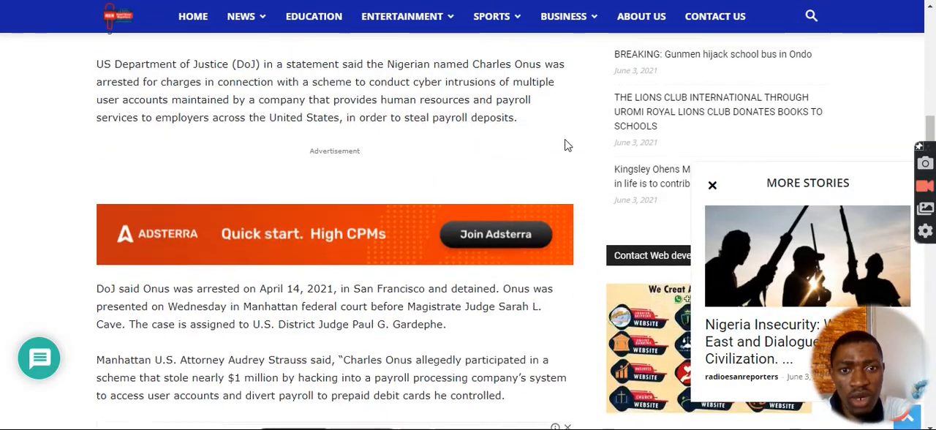
{"action": "scroll", "coordinate": [567, 145], "scroll_direction": "up", "scroll_amount": 5}
{"action": "left_click", "coordinate": [470, 159]}
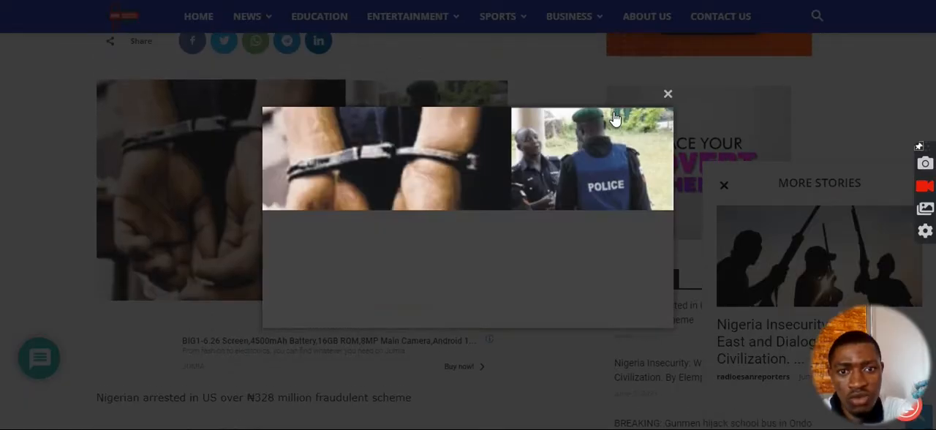
{"action": "left_click", "coordinate": [669, 95]}
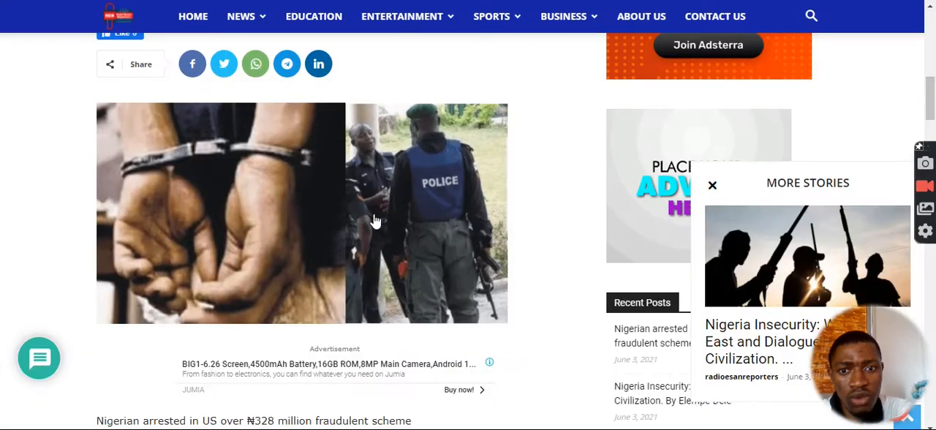
{"action": "right_click", "coordinate": [374, 221]}
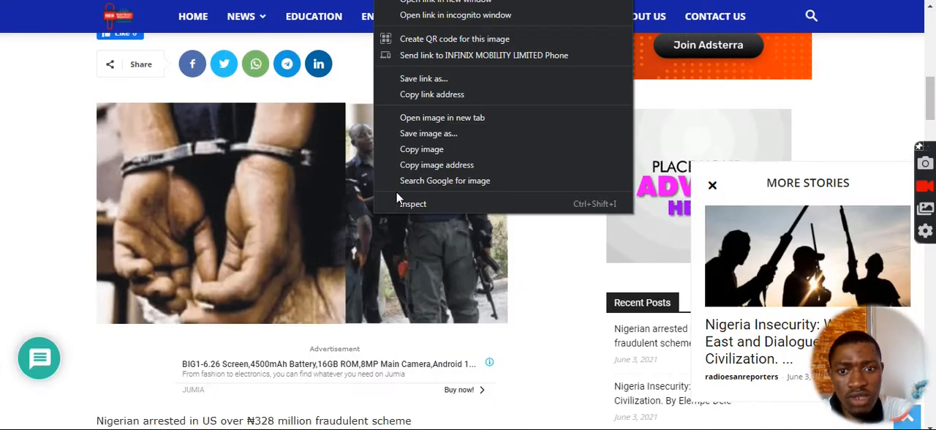
{"action": "left_click", "coordinate": [416, 140]}
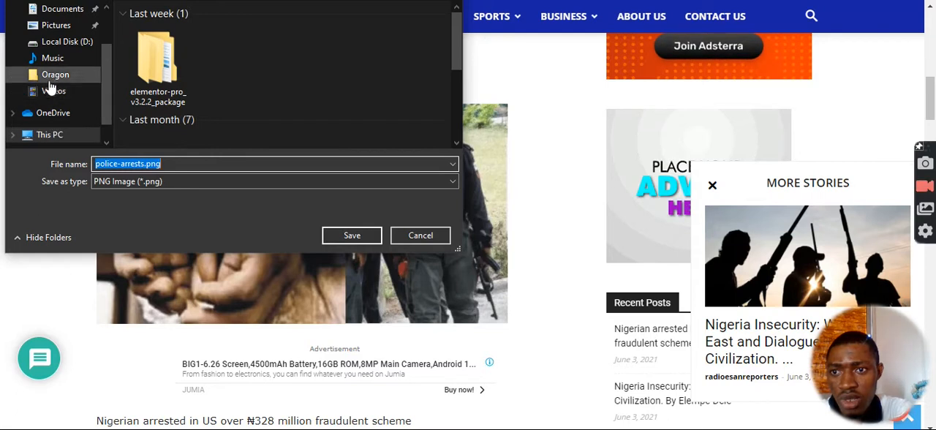
{"action": "left_click", "coordinate": [59, 43]}
{"action": "left_click", "coordinate": [352, 235]}
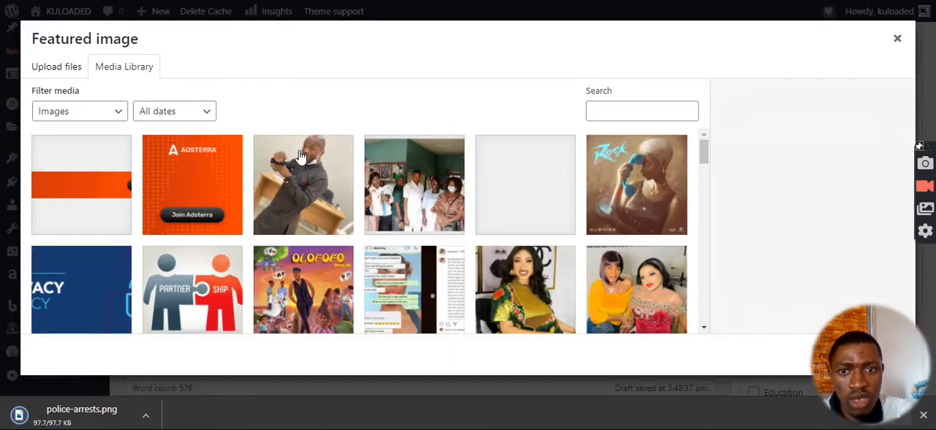
Upload police-arrests.png from the local disk and set it as the post's featured image.
{"action": "left_click", "coordinate": [64, 73]}
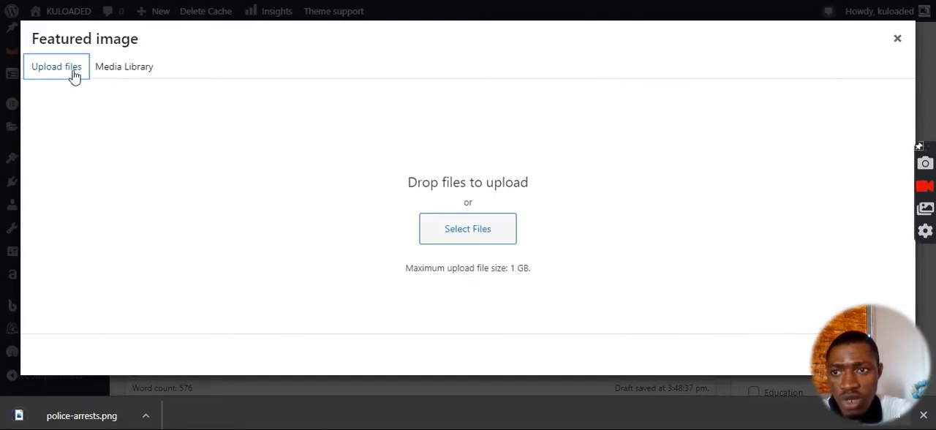
{"action": "left_click", "coordinate": [475, 240]}
{"action": "left_click", "coordinate": [476, 240]}
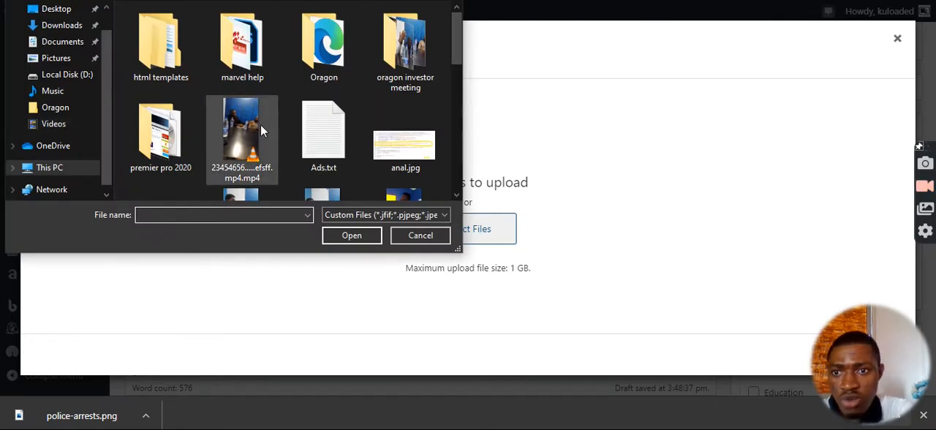
{"action": "scroll", "coordinate": [262, 124], "scroll_direction": "down", "scroll_amount": 3}
{"action": "scroll", "coordinate": [301, 126], "scroll_direction": "down", "scroll_amount": 5}
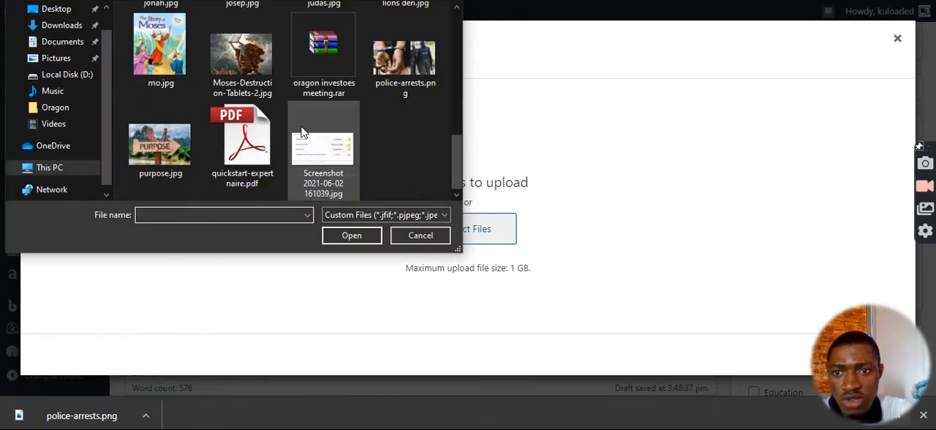
{"action": "left_click", "coordinate": [415, 79]}
{"action": "left_click", "coordinate": [348, 234]}
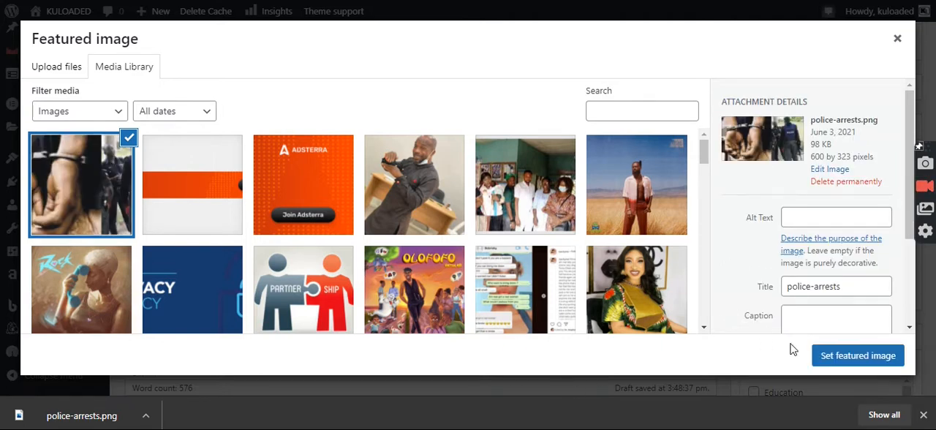
{"action": "left_click", "coordinate": [843, 357]}
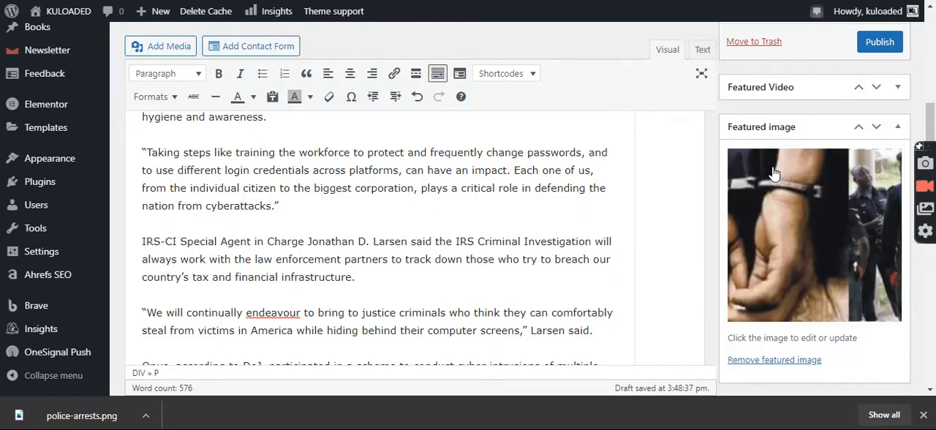
Look over the post's title, body text and tag settings for words to use as tags.
{"action": "scroll", "coordinate": [776, 176], "scroll_direction": "down", "scroll_amount": 5}
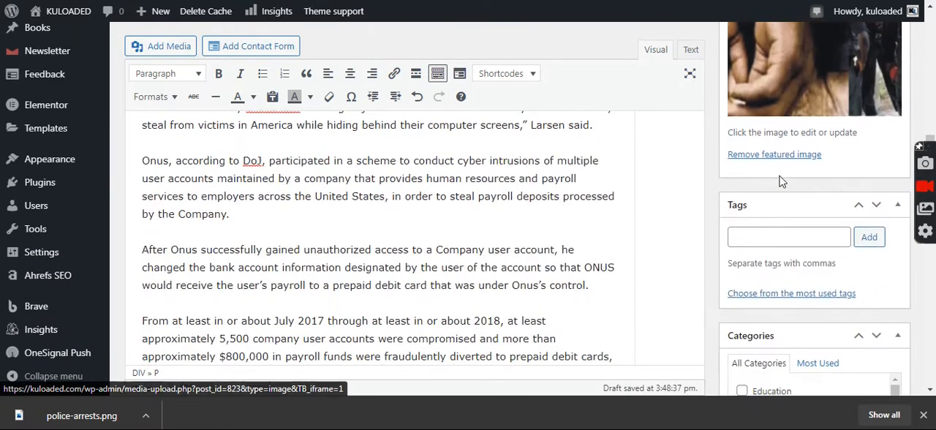
{"action": "scroll", "coordinate": [781, 181], "scroll_direction": "up", "scroll_amount": 10}
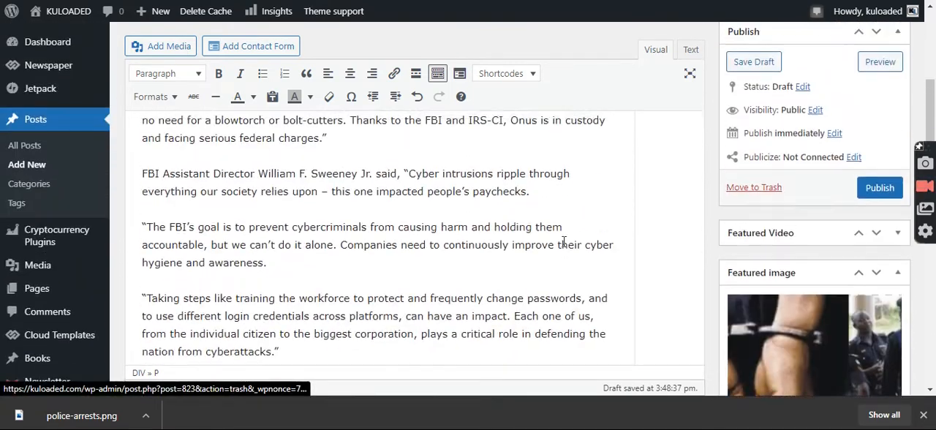
{"action": "scroll", "coordinate": [678, 232], "scroll_direction": "down", "scroll_amount": 10}
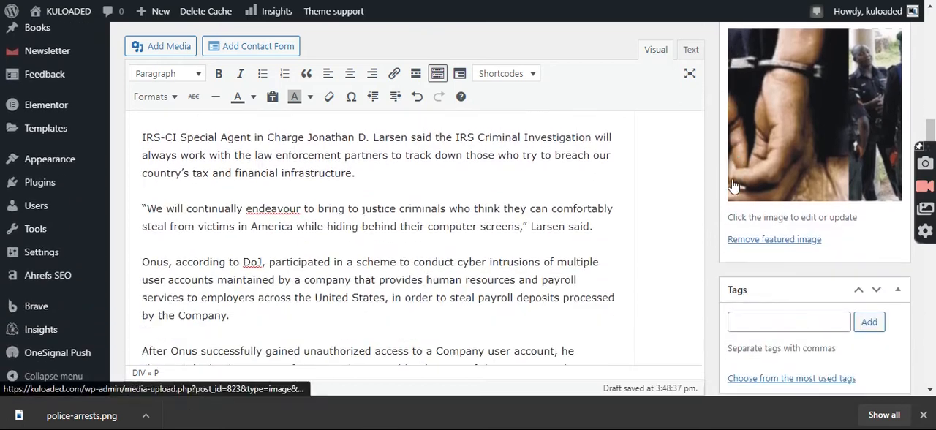
{"action": "left_click", "coordinate": [748, 153]}
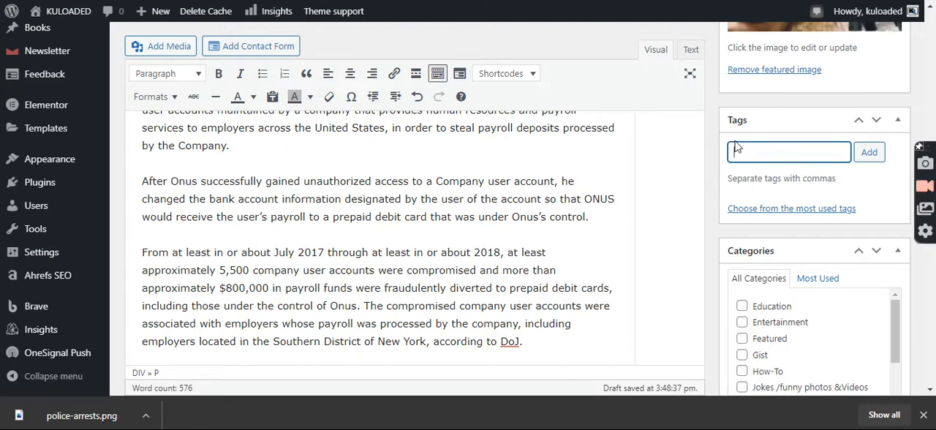
{"action": "scroll", "coordinate": [749, 145], "scroll_direction": "up", "scroll_amount": 5}
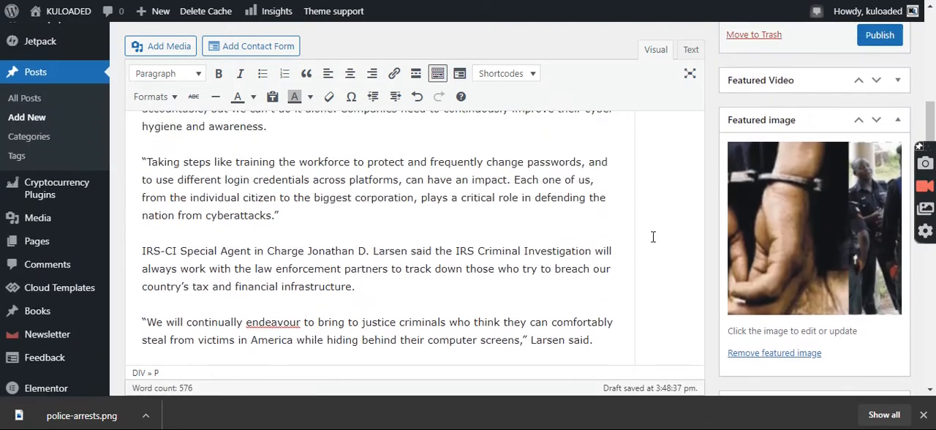
{"action": "scroll", "coordinate": [639, 236], "scroll_direction": "up", "scroll_amount": 8}
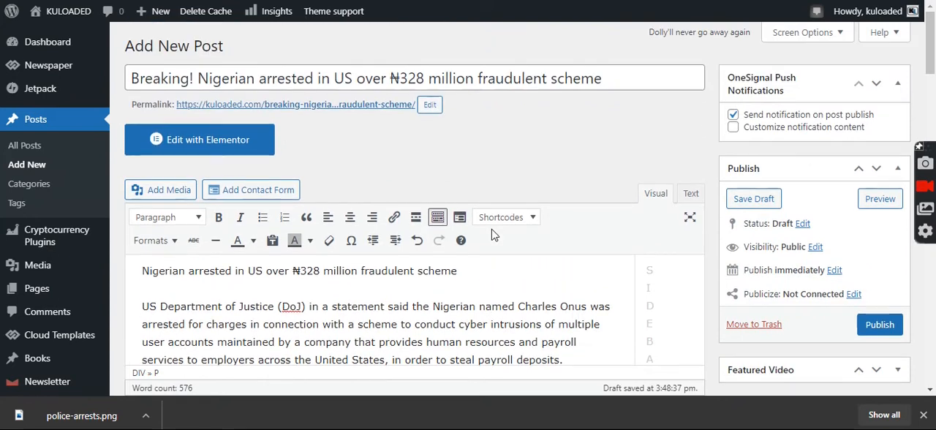
{"action": "mouse_move", "coordinate": [92, 9]}
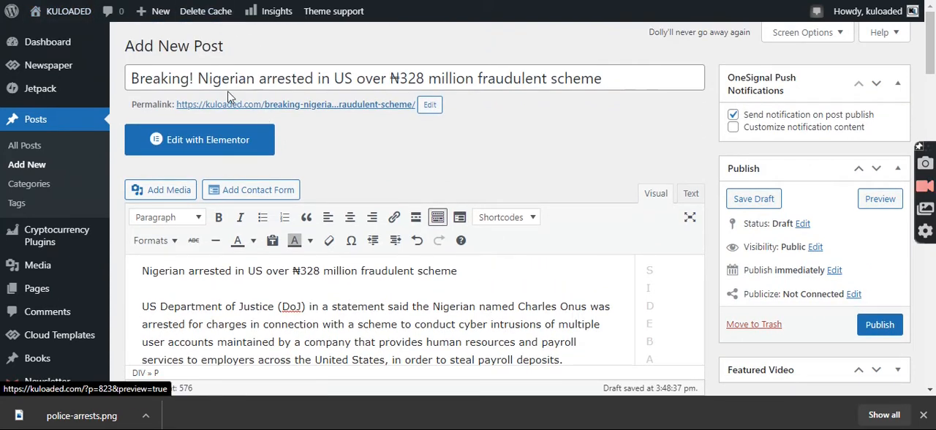
{"action": "scroll", "coordinate": [314, 298], "scroll_direction": "down", "scroll_amount": 2}
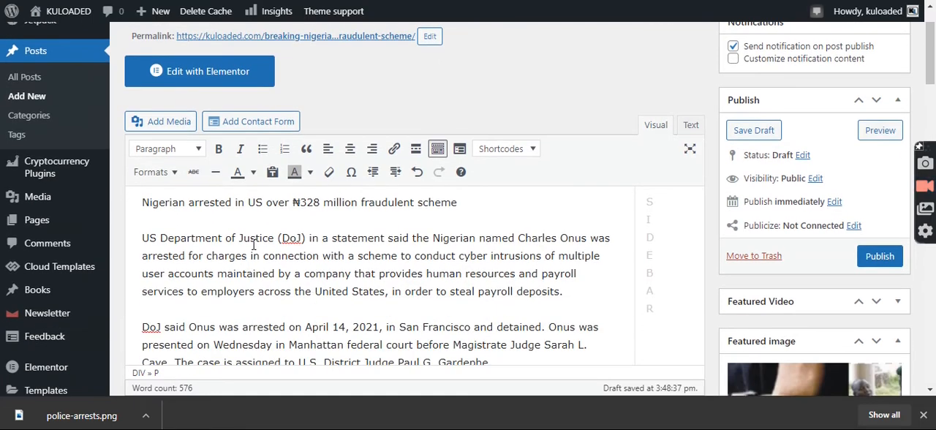
{"action": "scroll", "coordinate": [394, 261], "scroll_direction": "down", "scroll_amount": 2}
{"action": "scroll", "coordinate": [410, 261], "scroll_direction": "up", "scroll_amount": 2}
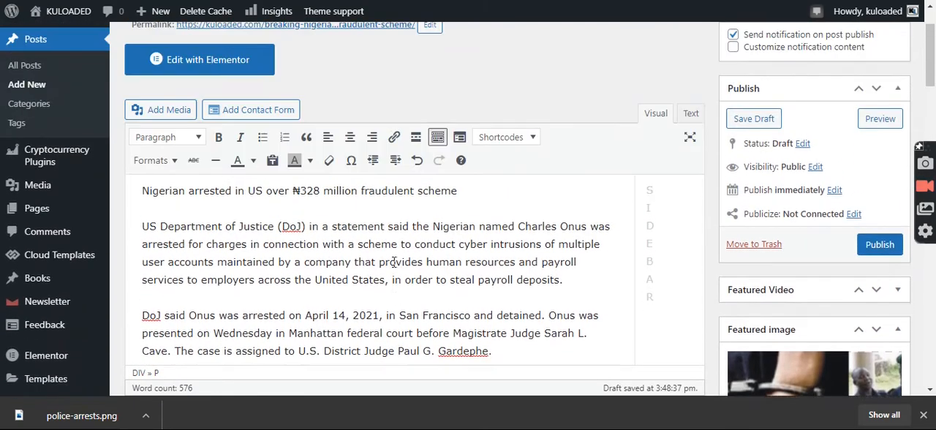
{"action": "mouse_move", "coordinate": [155, 11]}
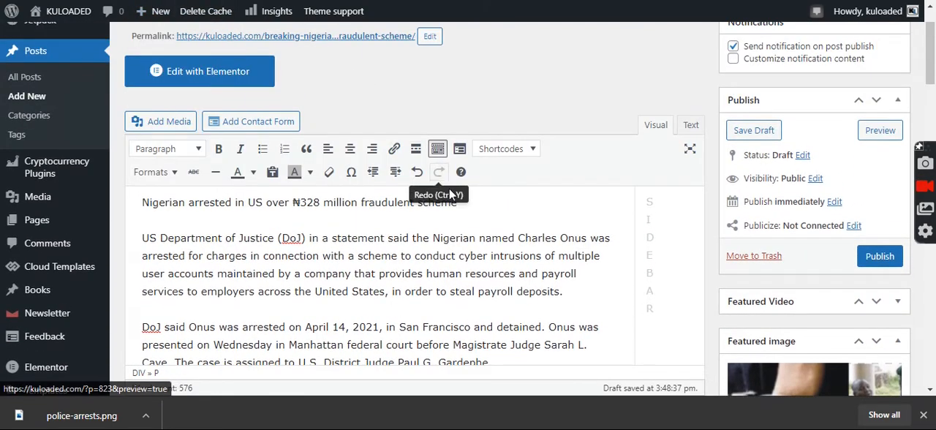
{"action": "scroll", "coordinate": [489, 249], "scroll_direction": "up", "scroll_amount": 2}
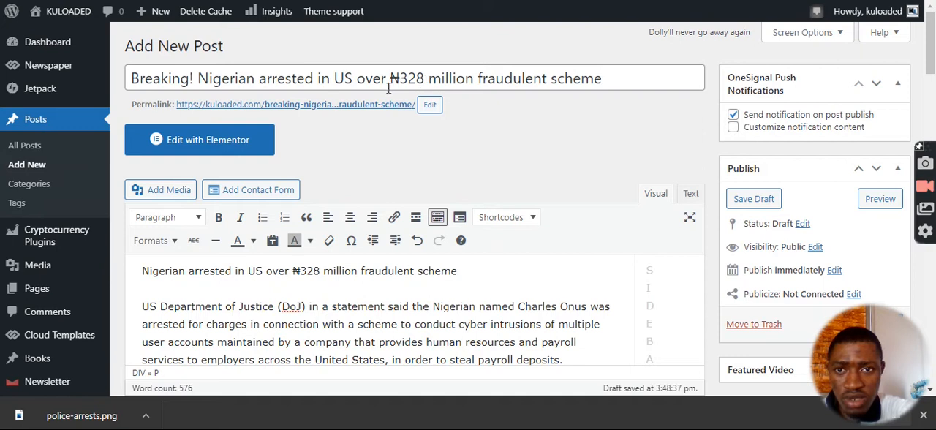
Add the tags "Nigerian", copied from the post title, and "News" to the post.
{"action": "left_click_drag", "start_coordinate": [199, 79], "coordinate": [255, 74]}
{"action": "key", "text": "ctrl+c"}
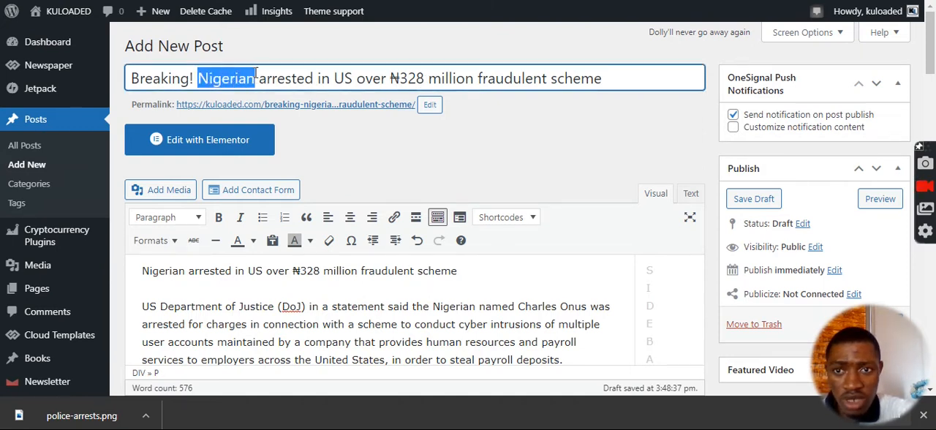
{"action": "scroll", "coordinate": [734, 230], "scroll_direction": "down", "scroll_amount": 10}
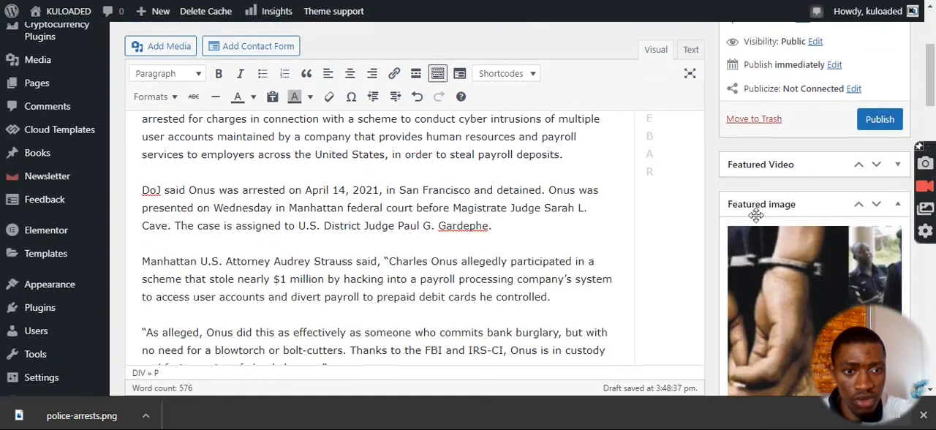
{"action": "scroll", "coordinate": [763, 221], "scroll_direction": "down", "scroll_amount": 1}
{"action": "left_click", "coordinate": [761, 246]}
{"action": "key", "text": "ctrl+v"}
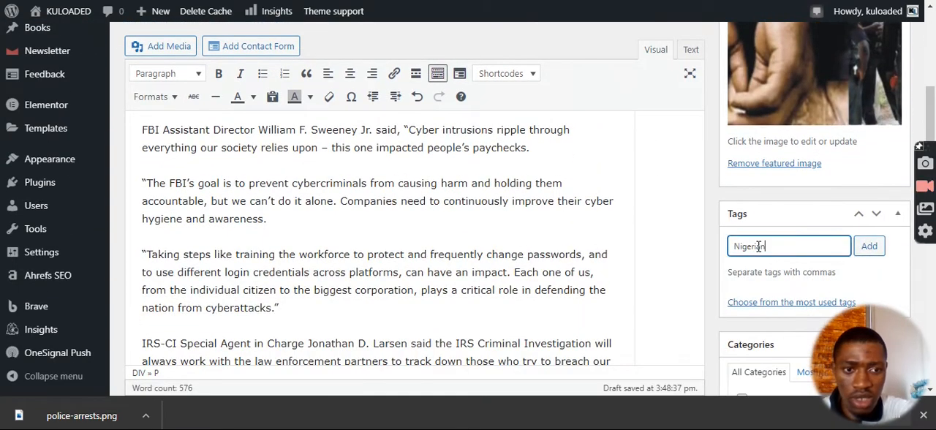
{"action": "left_click", "coordinate": [867, 246]}
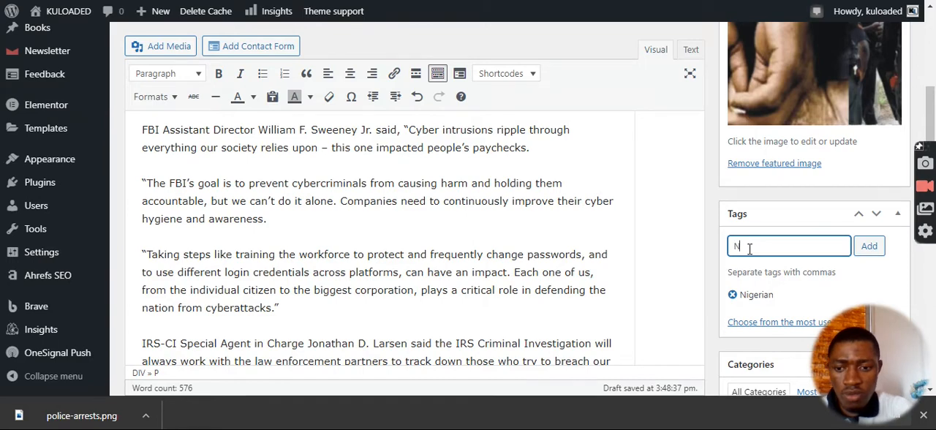
{"action": "left_click", "coordinate": [869, 247]}
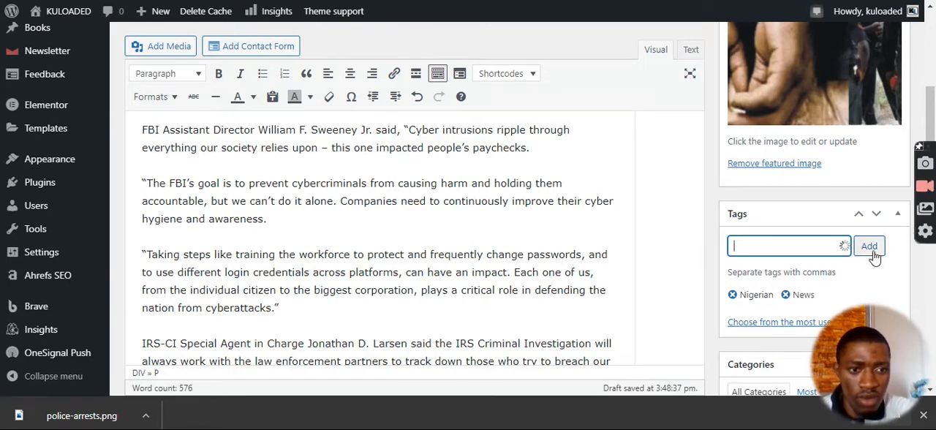
Add the tag "fraudulent" to the post, copying the word from the body's opening line.
{"action": "scroll", "coordinate": [458, 211], "scroll_direction": "up", "scroll_amount": 15}
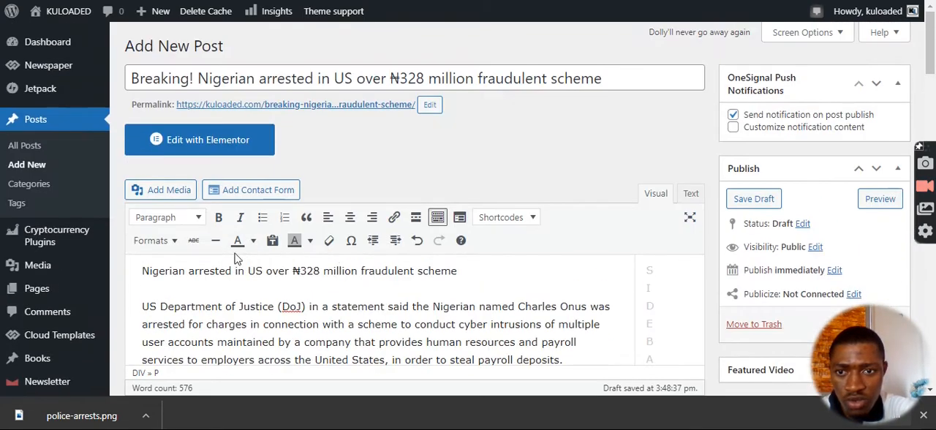
{"action": "scroll", "coordinate": [344, 240], "scroll_direction": "up", "scroll_amount": 2}
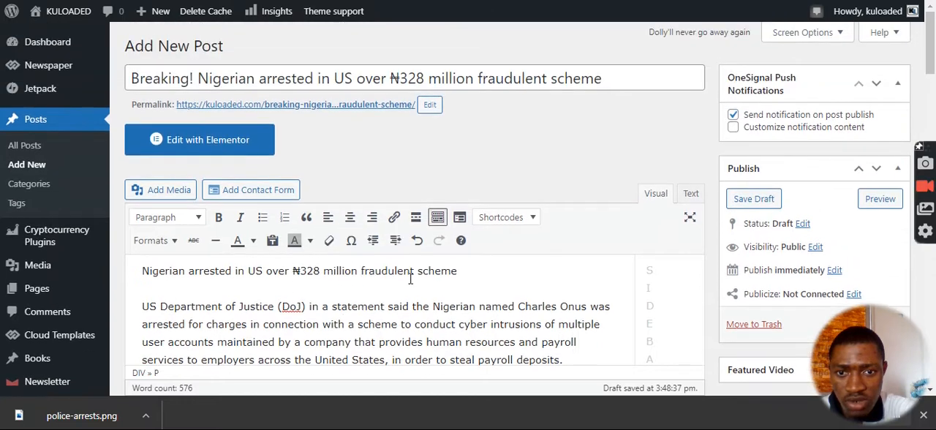
{"action": "left_click_drag", "start_coordinate": [362, 270], "coordinate": [415, 272]}
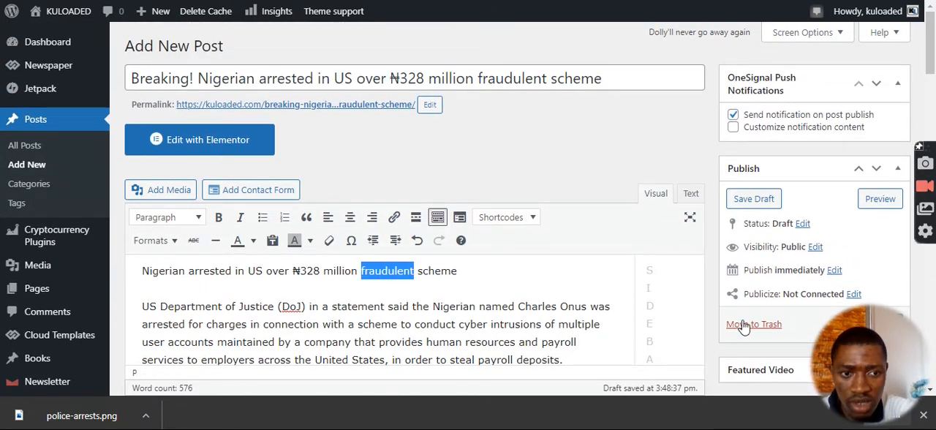
{"action": "scroll", "coordinate": [808, 255], "scroll_direction": "down", "scroll_amount": 10}
{"action": "left_click", "coordinate": [768, 249]}
{"action": "type", "text": "fraudulent"}
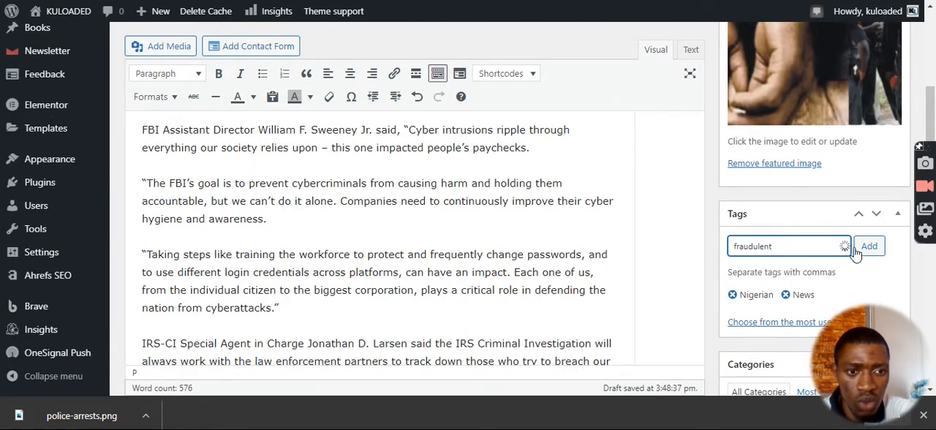
{"action": "left_click", "coordinate": [867, 249]}
Find the post's category settings and close the browser's download bar.
{"action": "scroll", "coordinate": [819, 234], "scroll_direction": "down", "scroll_amount": 3}
{"action": "scroll", "coordinate": [827, 229], "scroll_direction": "up", "scroll_amount": 1}
{"action": "scroll", "coordinate": [825, 168], "scroll_direction": "down", "scroll_amount": 1}
{"action": "scroll", "coordinate": [778, 244], "scroll_direction": "down", "scroll_amount": 1}
{"action": "scroll", "coordinate": [778, 246], "scroll_direction": "up", "scroll_amount": 1}
{"action": "mouse_move", "coordinate": [873, 347]}
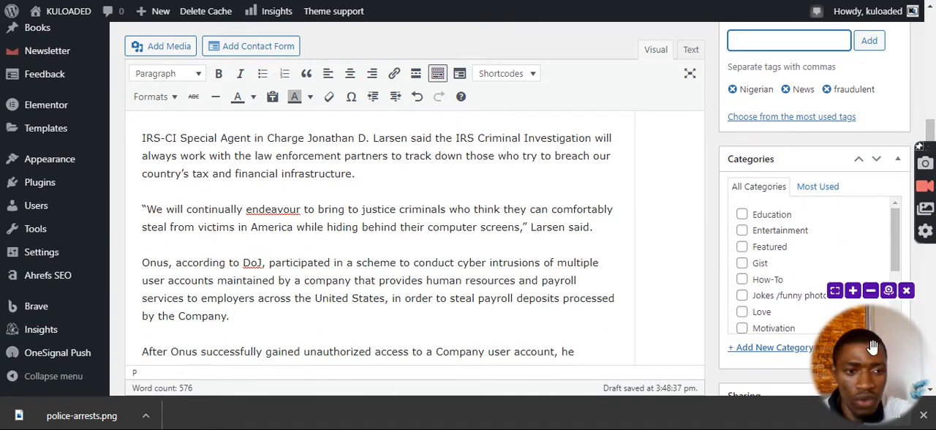
{"action": "left_click", "coordinate": [923, 415]}
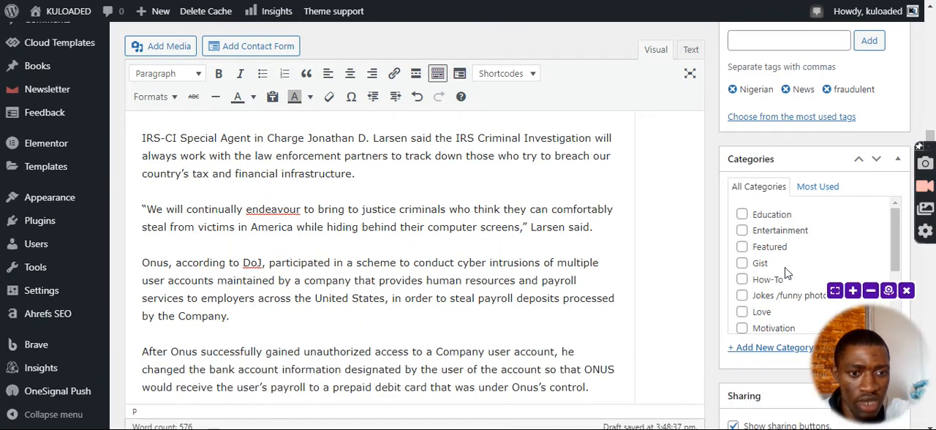
Assign the post to the News category.
{"action": "scroll", "coordinate": [773, 238], "scroll_direction": "down", "scroll_amount": 1}
{"action": "scroll", "coordinate": [768, 241], "scroll_direction": "up", "scroll_amount": 1}
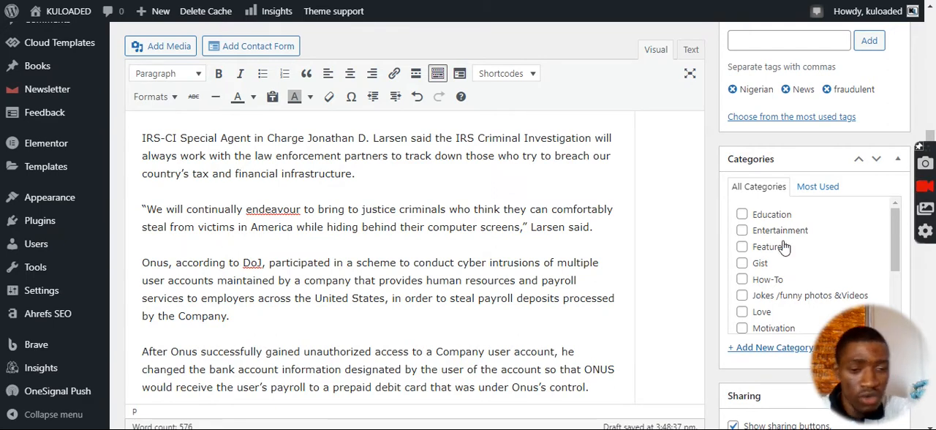
{"action": "scroll", "coordinate": [781, 264], "scroll_direction": "down", "scroll_amount": 1}
{"action": "scroll", "coordinate": [779, 259], "scroll_direction": "up", "scroll_amount": 1}
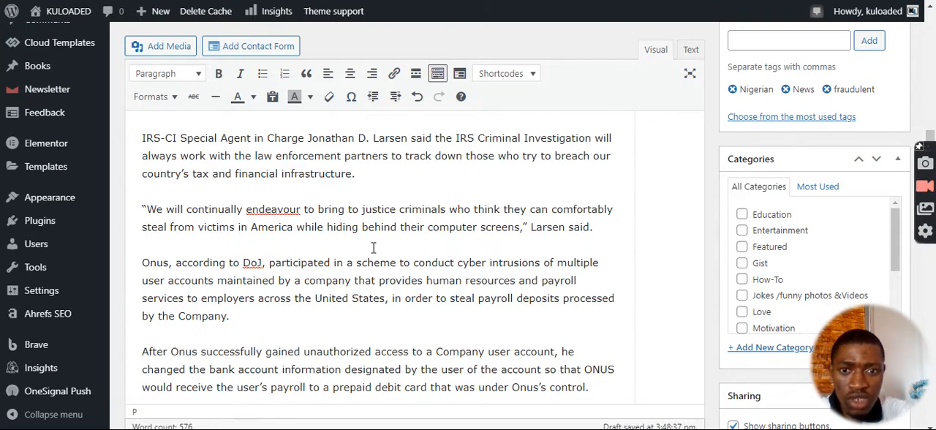
{"action": "scroll", "coordinate": [758, 303], "scroll_direction": "up", "scroll_amount": 1}
{"action": "scroll", "coordinate": [758, 292], "scroll_direction": "down", "scroll_amount": 2}
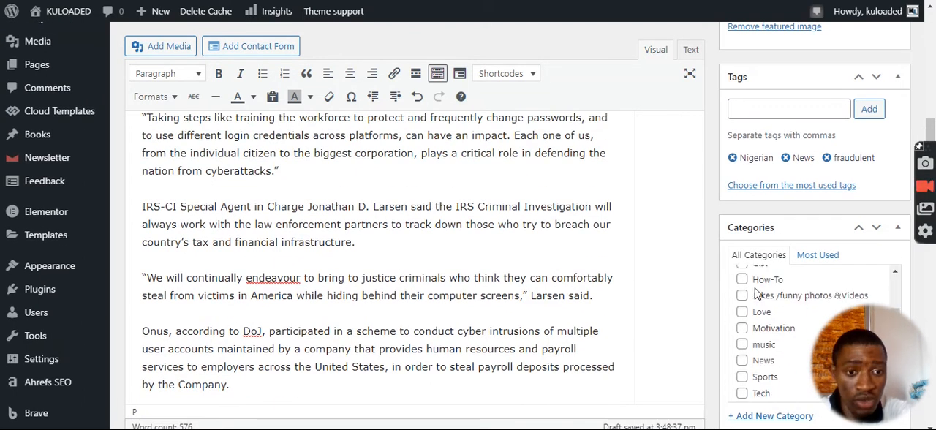
{"action": "scroll", "coordinate": [768, 322], "scroll_direction": "up", "scroll_amount": 2}
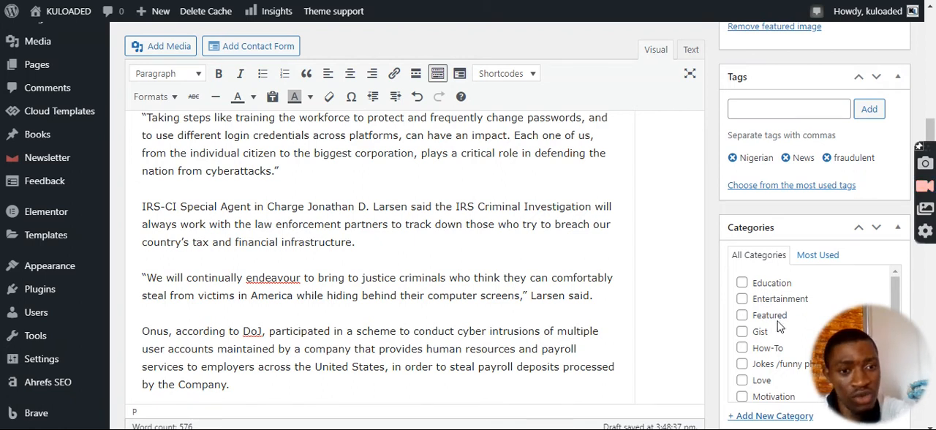
{"action": "scroll", "coordinate": [779, 327], "scroll_direction": "down", "scroll_amount": 2}
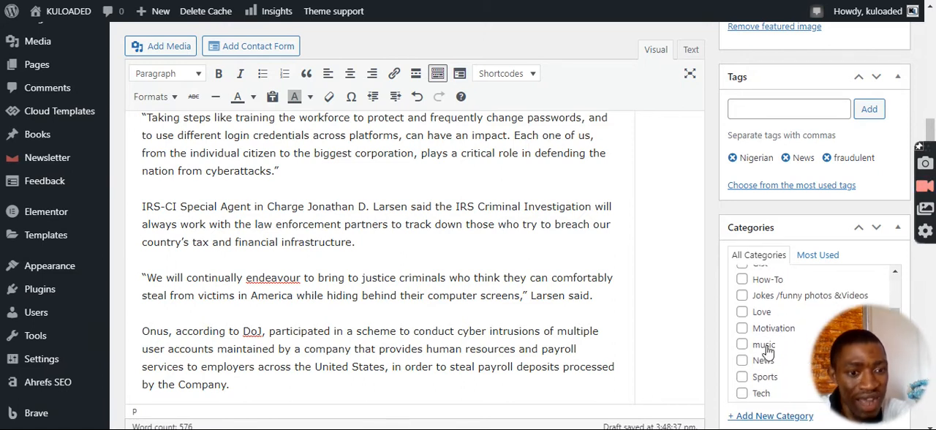
{"action": "scroll", "coordinate": [761, 358], "scroll_direction": "down", "scroll_amount": 1}
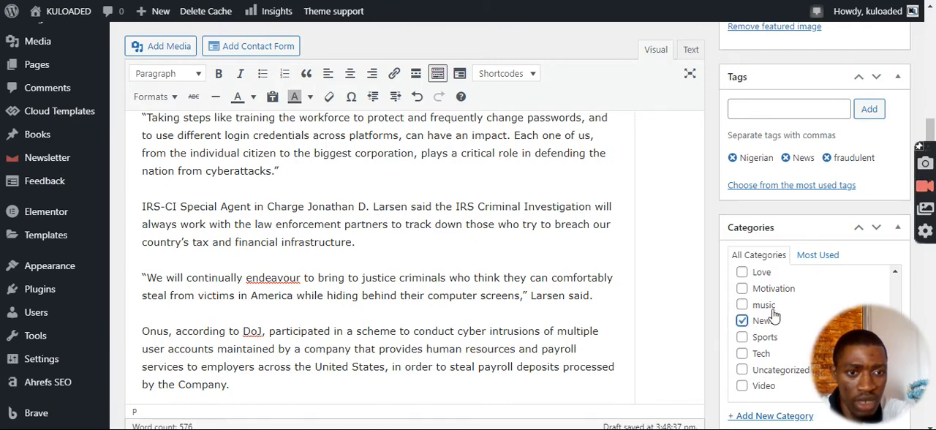
Review the post's featured image, tags and selected category.
{"action": "scroll", "coordinate": [744, 326], "scroll_direction": "up", "scroll_amount": 3}
{"action": "scroll", "coordinate": [779, 285], "scroll_direction": "up", "scroll_amount": 3}
{"action": "scroll", "coordinate": [780, 285], "scroll_direction": "up", "scroll_amount": 5}
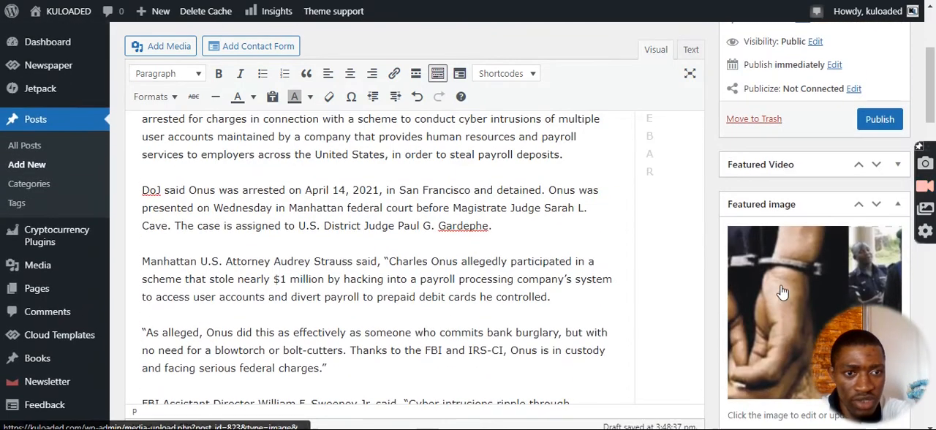
{"action": "scroll", "coordinate": [783, 242], "scroll_direction": "down", "scroll_amount": 1}
{"action": "scroll", "coordinate": [783, 242], "scroll_direction": "down", "scroll_amount": 5}
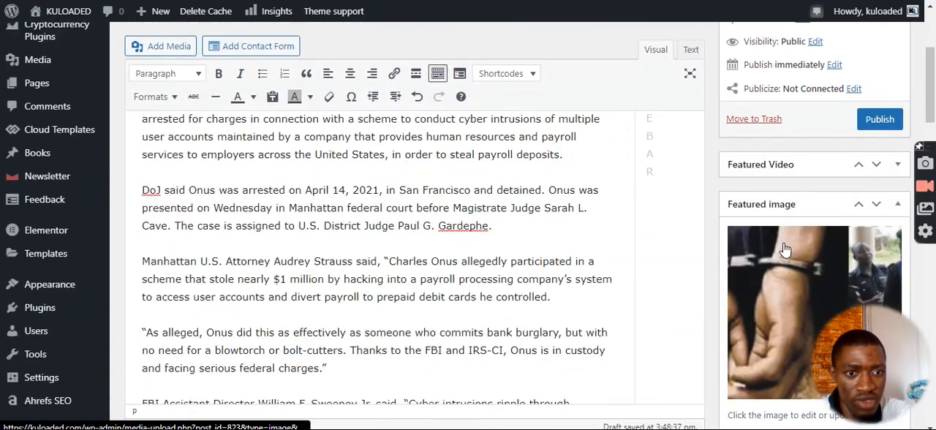
{"action": "scroll", "coordinate": [766, 157], "scroll_direction": "down", "scroll_amount": 4}
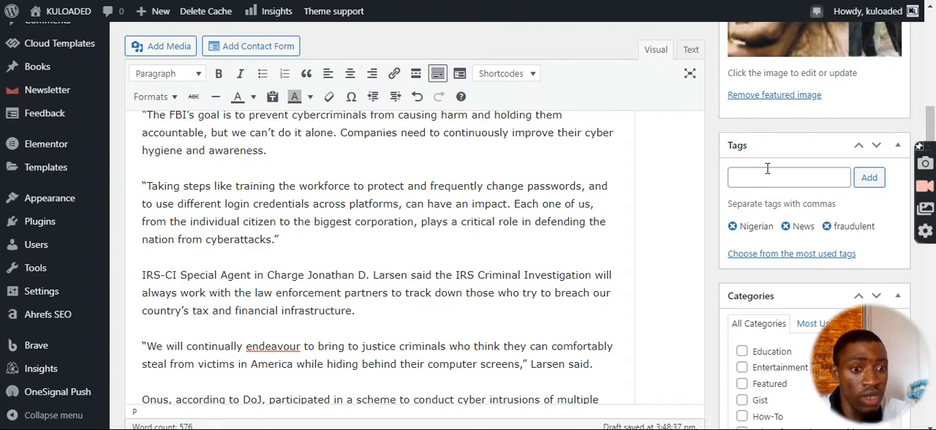
{"action": "scroll", "coordinate": [767, 169], "scroll_direction": "down", "scroll_amount": 4}
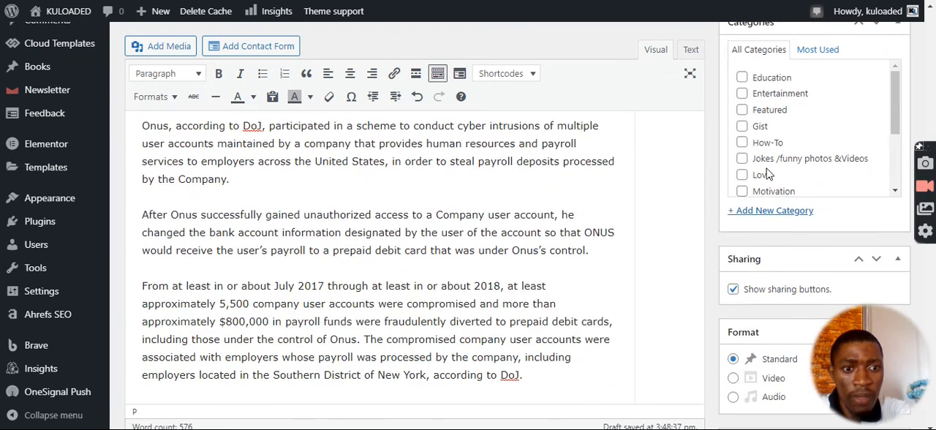
{"action": "scroll", "coordinate": [770, 178], "scroll_direction": "down", "scroll_amount": 1}
{"action": "left_click", "coordinate": [770, 160]}
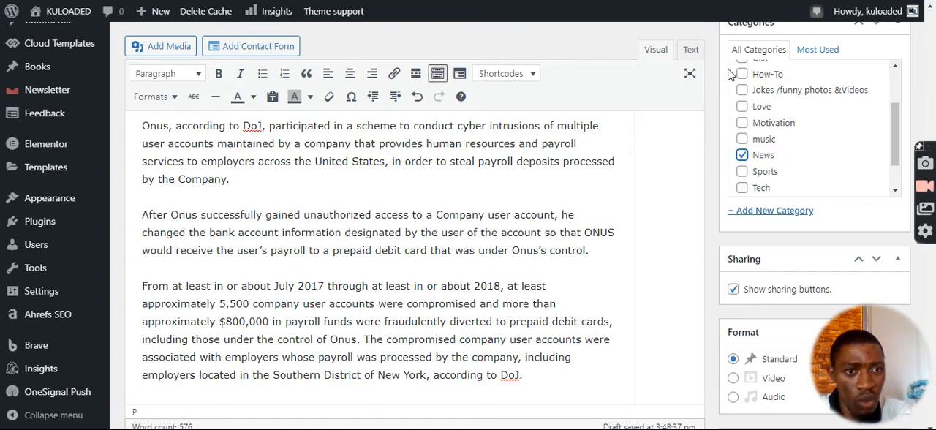
{"action": "scroll", "coordinate": [783, 128], "scroll_direction": "down", "scroll_amount": 1}
{"action": "scroll", "coordinate": [764, 139], "scroll_direction": "up", "scroll_amount": 3}
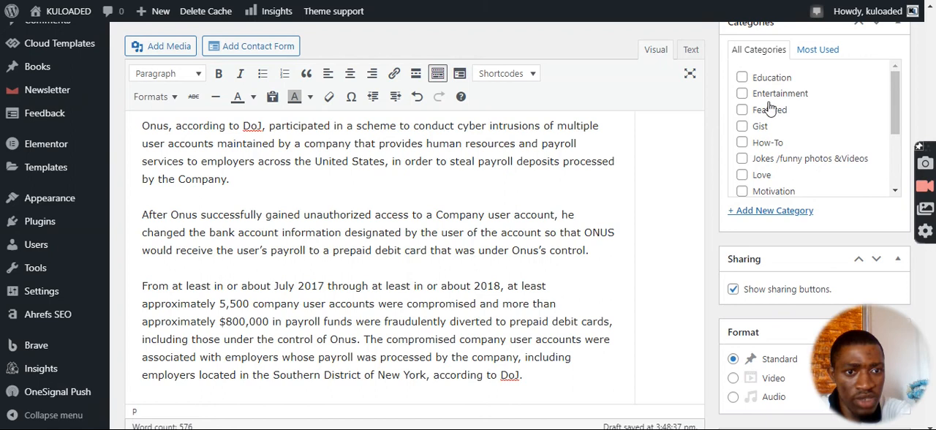
{"action": "scroll", "coordinate": [785, 166], "scroll_direction": "down", "scroll_amount": 5}
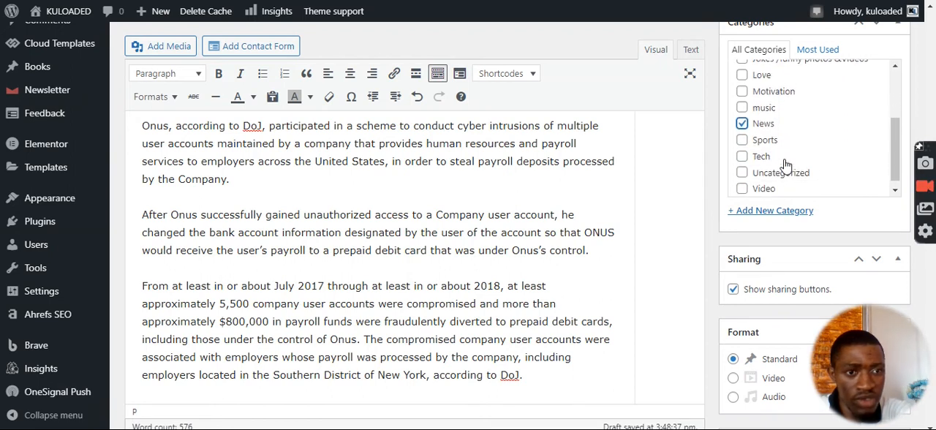
Look over the format, popup and remaining post settings, and the post's title, opening text and publishing options.
{"action": "scroll", "coordinate": [775, 172], "scroll_direction": "down", "scroll_amount": 3}
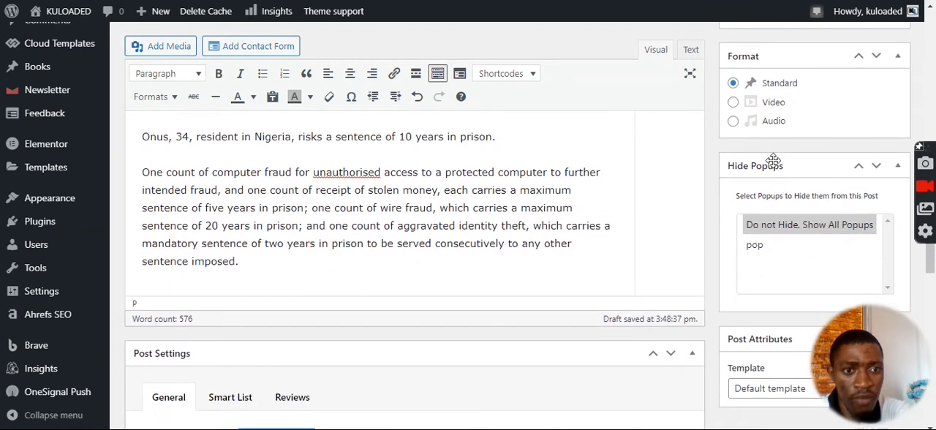
{"action": "scroll", "coordinate": [777, 212], "scroll_direction": "down", "scroll_amount": 4}
{"action": "scroll", "coordinate": [777, 232], "scroll_direction": "down", "scroll_amount": 8}
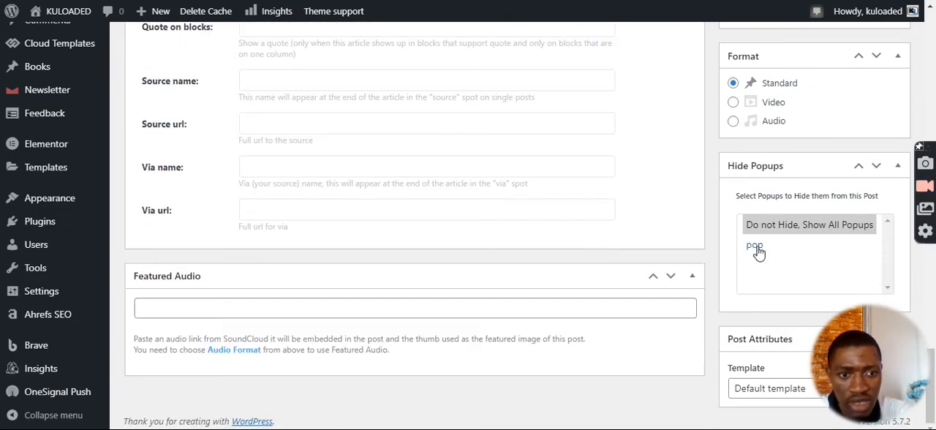
{"action": "scroll", "coordinate": [604, 227], "scroll_direction": "up", "scroll_amount": 15}
{"action": "scroll", "coordinate": [601, 219], "scroll_direction": "up", "scroll_amount": 10}
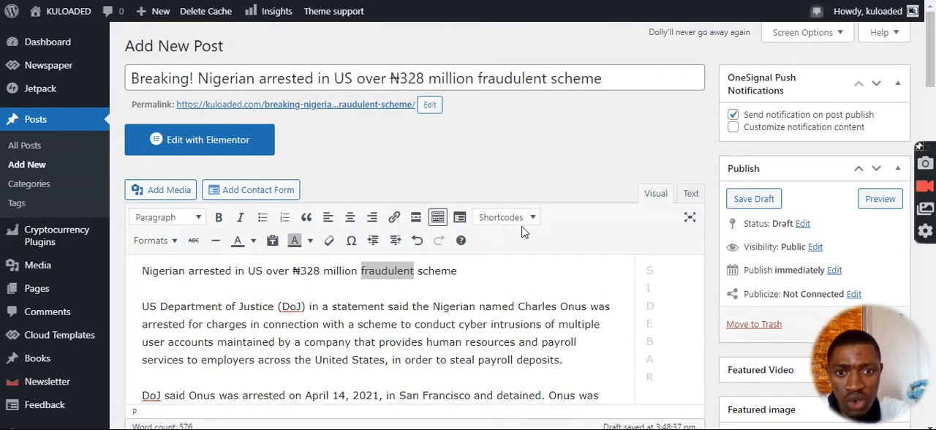
{"action": "left_click", "coordinate": [491, 306]}
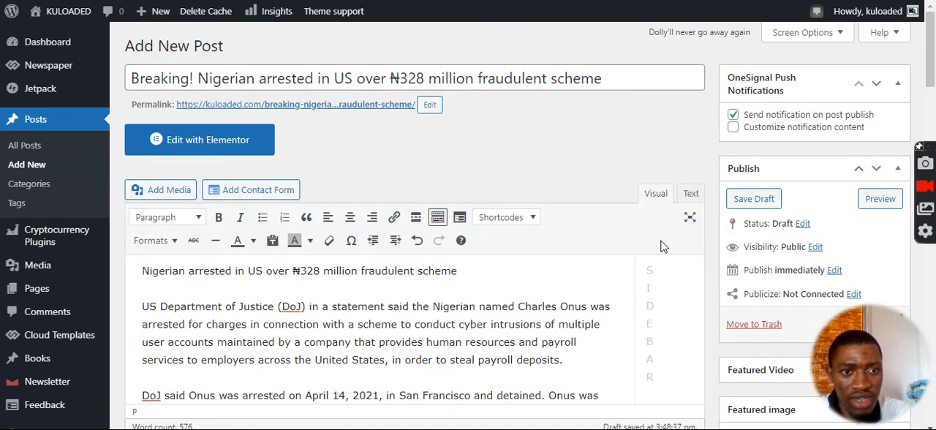
{"action": "scroll", "coordinate": [662, 247], "scroll_direction": "down", "scroll_amount": 2}
{"action": "scroll", "coordinate": [650, 219], "scroll_direction": "up", "scroll_amount": 1}
{"action": "scroll", "coordinate": [651, 219], "scroll_direction": "up", "scroll_amount": 1}
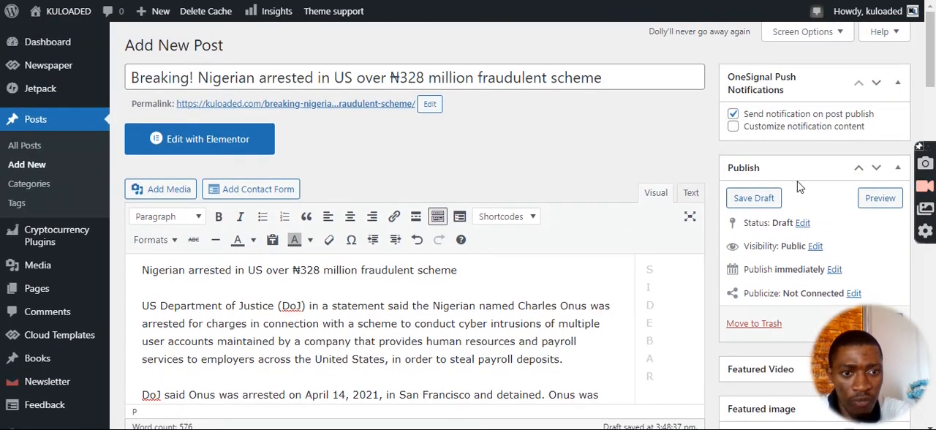
{"action": "scroll", "coordinate": [800, 187], "scroll_direction": "down", "scroll_amount": 1}
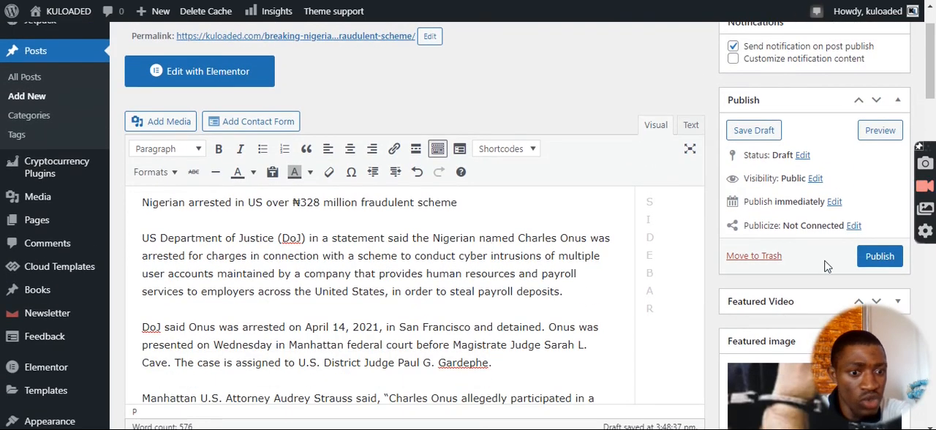
{"action": "left_click", "coordinate": [835, 203]}
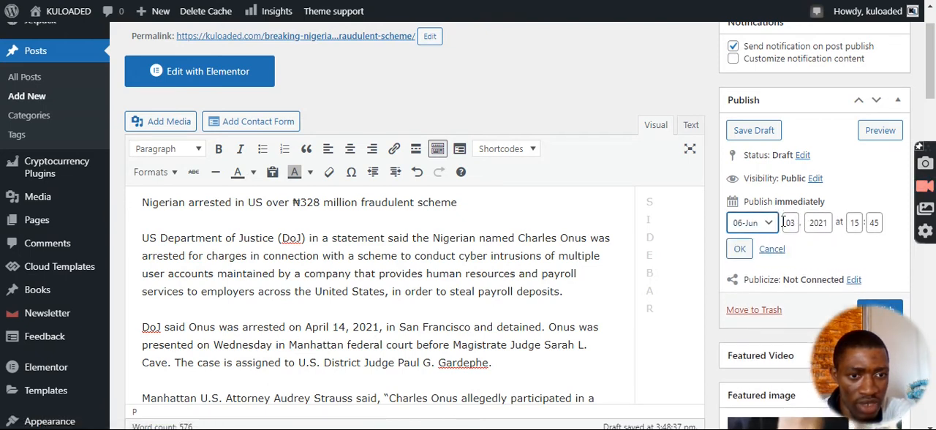
{"action": "left_click", "coordinate": [792, 223]}
{"action": "left_click", "coordinate": [761, 227]}
{"action": "left_click", "coordinate": [805, 252]}
{"action": "left_click", "coordinate": [773, 249]}
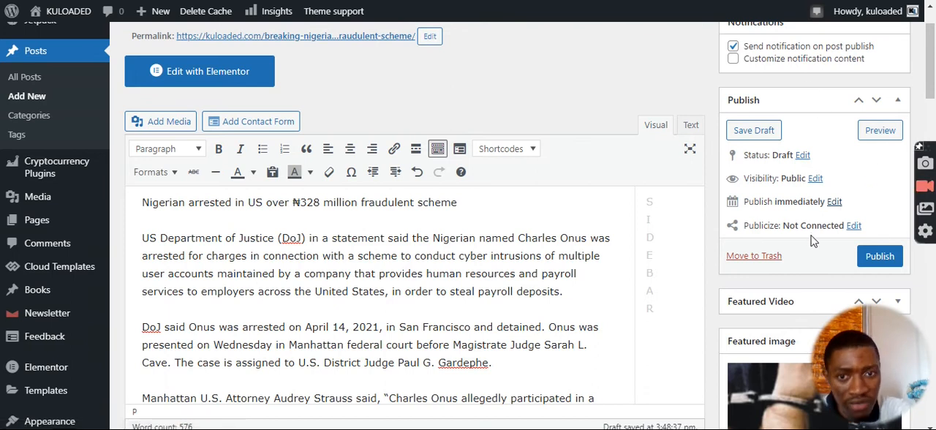
Publish the post immediately and dismiss its push notification.
{"action": "left_click", "coordinate": [878, 258]}
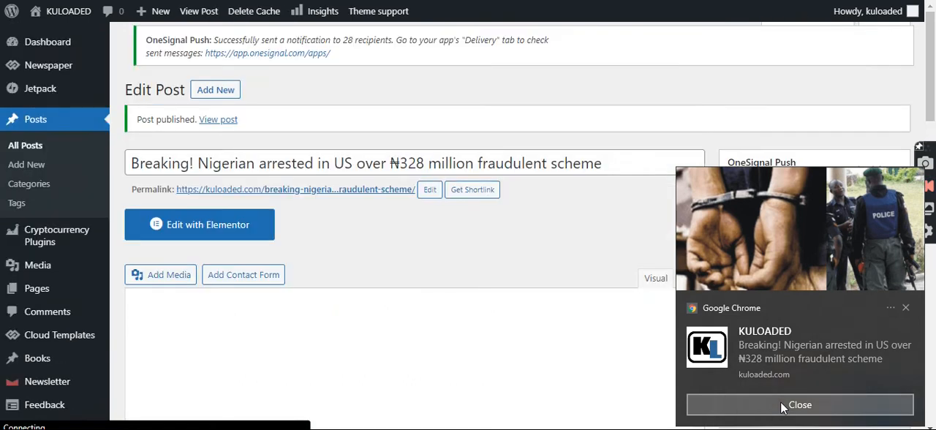
{"action": "left_click", "coordinate": [782, 406]}
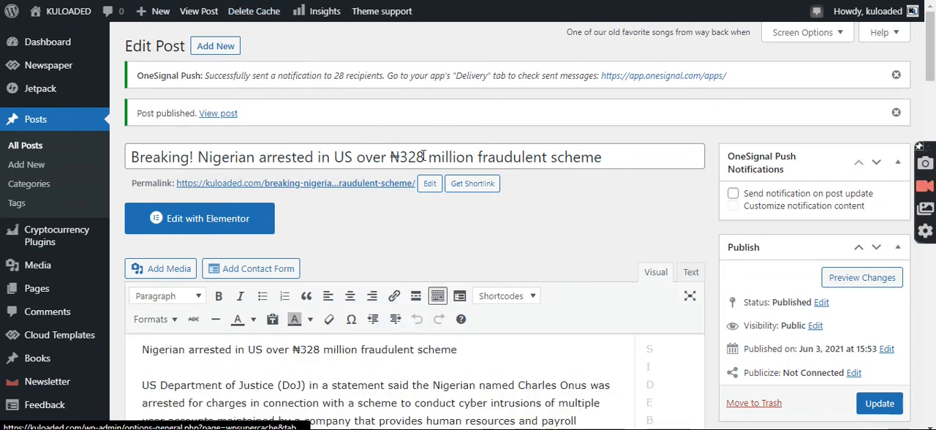
Open the newly published post from the list of all posts in a new browser tab and view it.
{"action": "scroll", "coordinate": [691, 267], "scroll_direction": "down", "scroll_amount": 1}
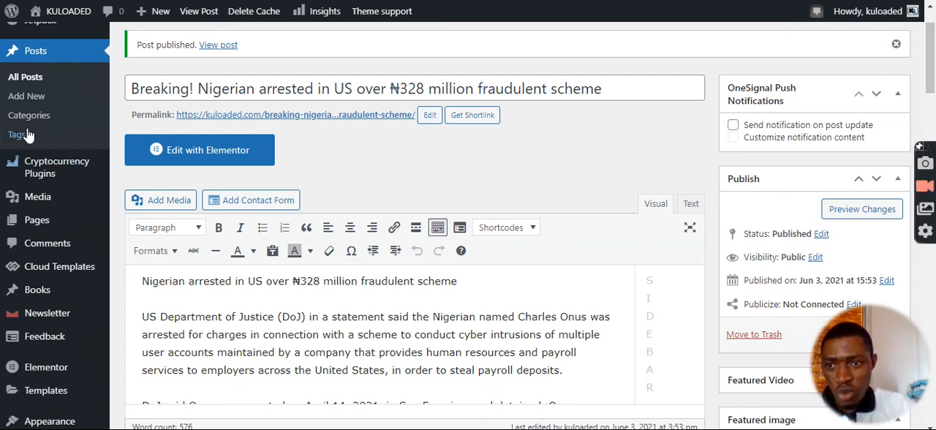
{"action": "scroll", "coordinate": [22, 137], "scroll_direction": "up", "scroll_amount": 1}
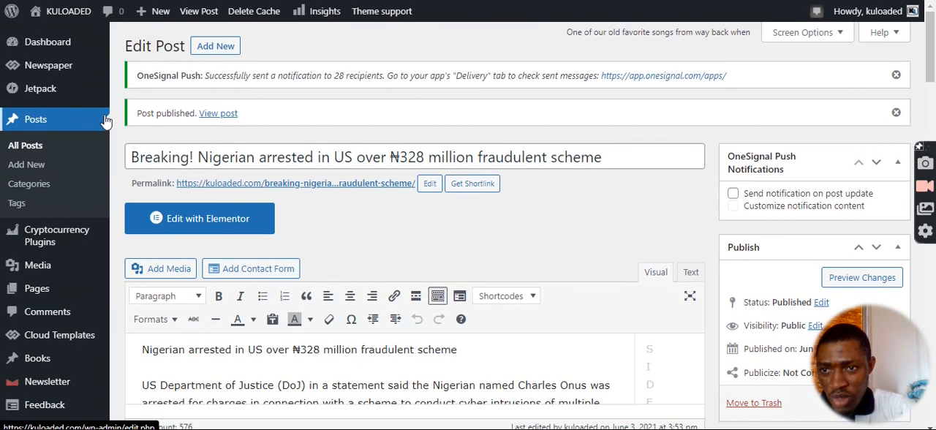
{"action": "left_click", "coordinate": [26, 151]}
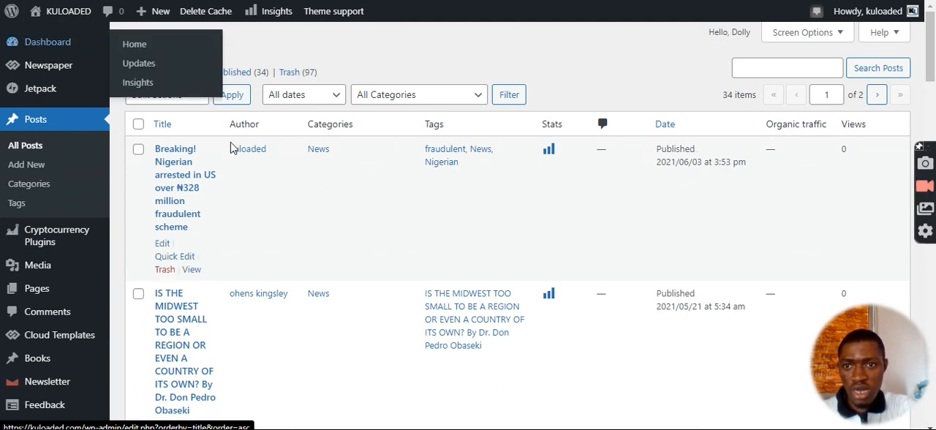
{"action": "right_click", "coordinate": [193, 270]}
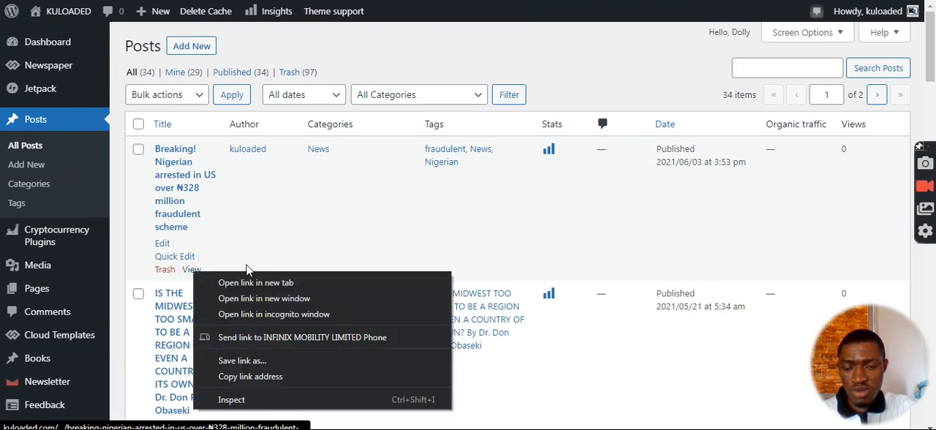
{"action": "left_click", "coordinate": [249, 282]}
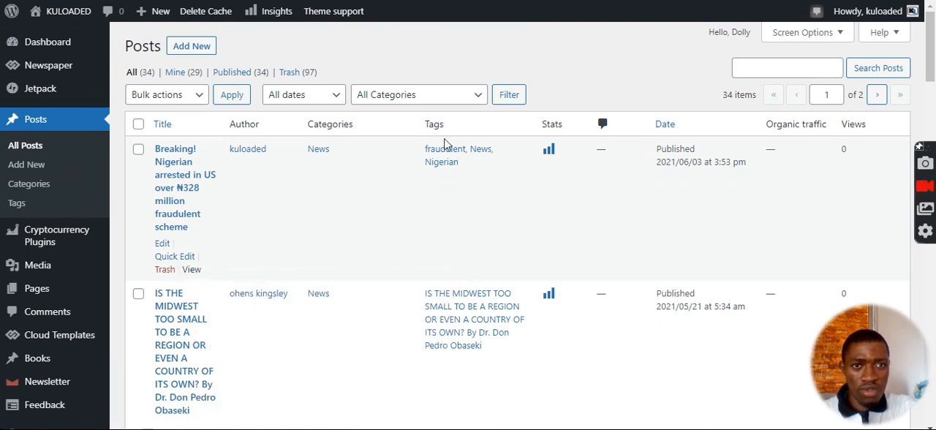
{"action": "key", "text": "ctrl+Tab"}
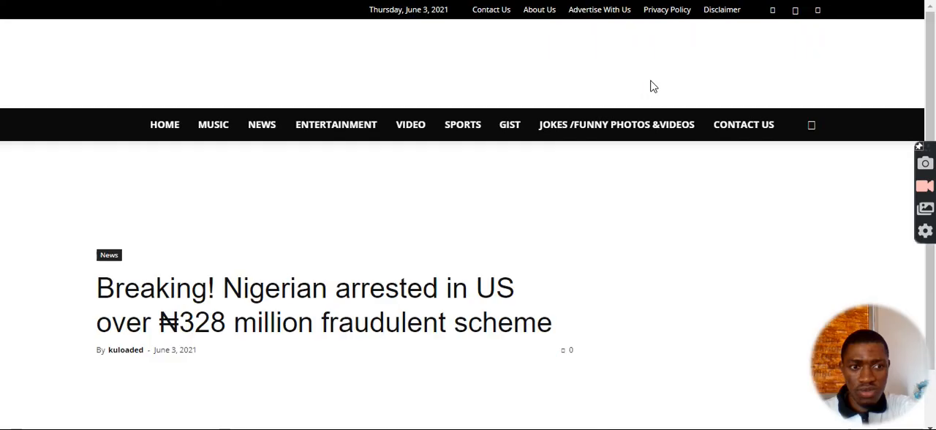
Check the published post's title, featured image and opening paragraphs on the live page.
{"action": "scroll", "coordinate": [653, 87], "scroll_direction": "down", "scroll_amount": 3}
{"action": "scroll", "coordinate": [653, 87], "scroll_direction": "down", "scroll_amount": 2}
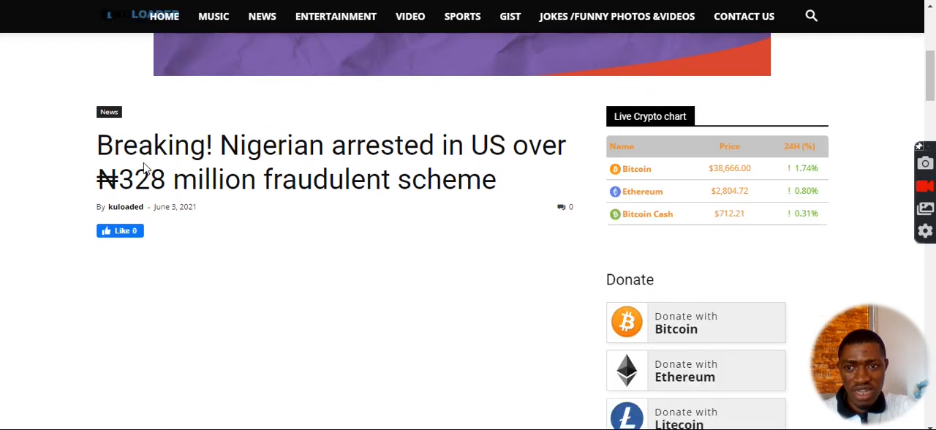
{"action": "scroll", "coordinate": [150, 170], "scroll_direction": "down", "scroll_amount": 2}
{"action": "scroll", "coordinate": [238, 150], "scroll_direction": "up", "scroll_amount": 1}
{"action": "scroll", "coordinate": [237, 145], "scroll_direction": "down", "scroll_amount": 1}
{"action": "scroll", "coordinate": [237, 147], "scroll_direction": "down", "scroll_amount": 4}
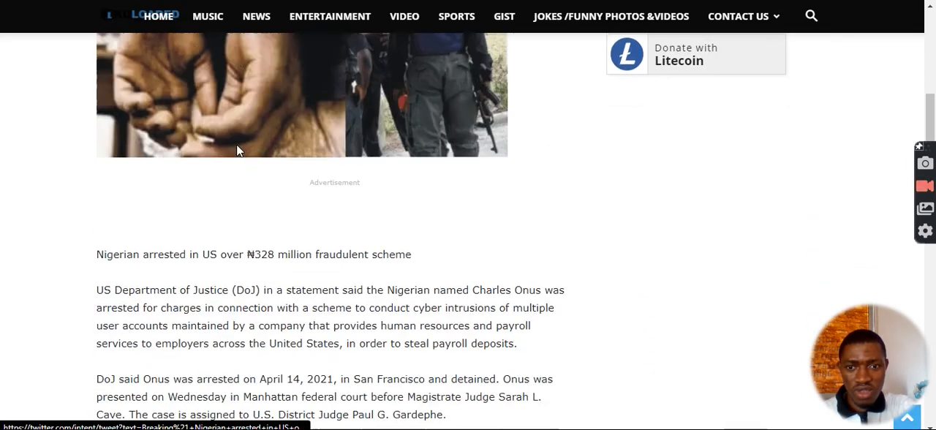
{"action": "scroll", "coordinate": [237, 150], "scroll_direction": "up", "scroll_amount": 2}
{"action": "scroll", "coordinate": [236, 144], "scroll_direction": "up", "scroll_amount": 1}
{"action": "scroll", "coordinate": [239, 142], "scroll_direction": "down", "scroll_amount": 6}
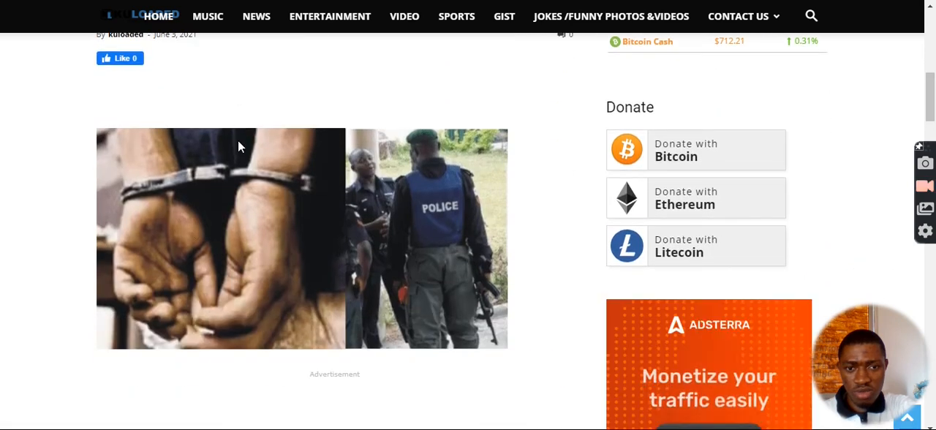
{"action": "scroll", "coordinate": [239, 139], "scroll_direction": "down", "scroll_amount": 1}
{"action": "scroll", "coordinate": [232, 146], "scroll_direction": "up", "scroll_amount": 2}
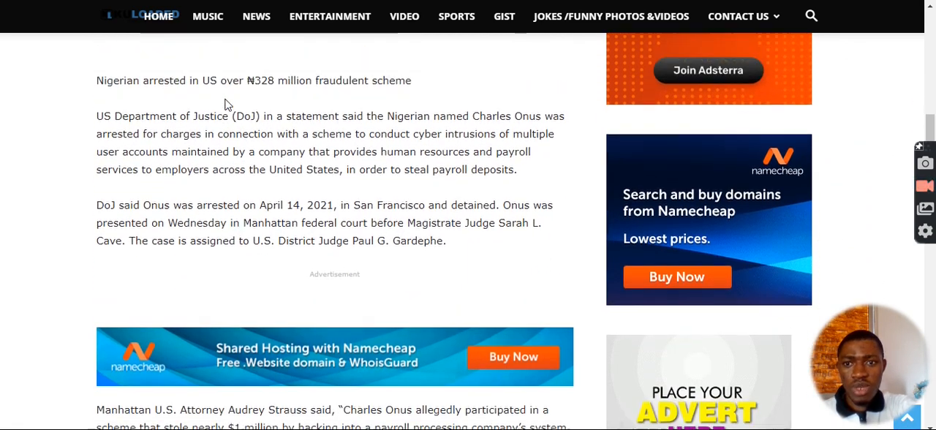
Read through the rest of the live article, including its share links, tags, related articles and comment form.
{"action": "scroll", "coordinate": [257, 199], "scroll_direction": "down", "scroll_amount": 3}
{"action": "scroll", "coordinate": [264, 183], "scroll_direction": "down", "scroll_amount": 8}
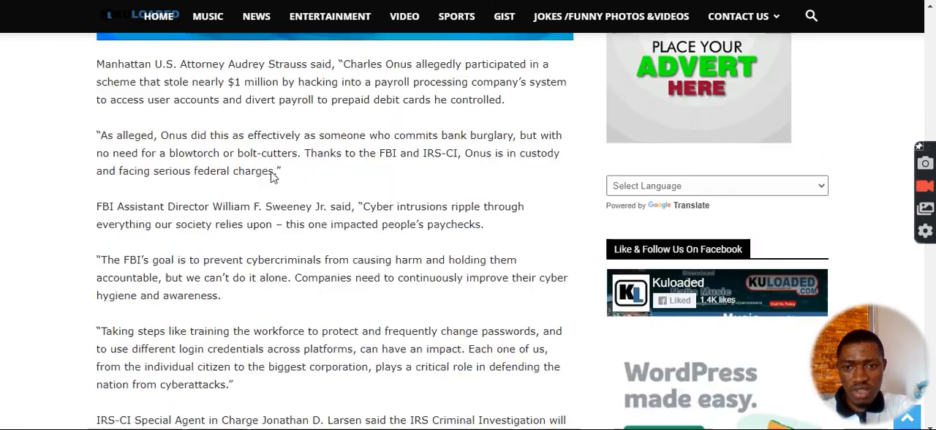
{"action": "scroll", "coordinate": [273, 165], "scroll_direction": "down", "scroll_amount": 9}
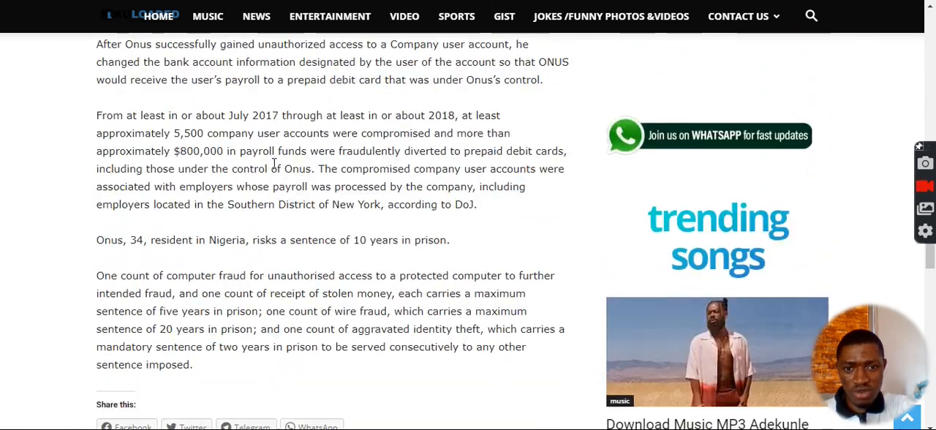
{"action": "scroll", "coordinate": [275, 162], "scroll_direction": "down", "scroll_amount": 6}
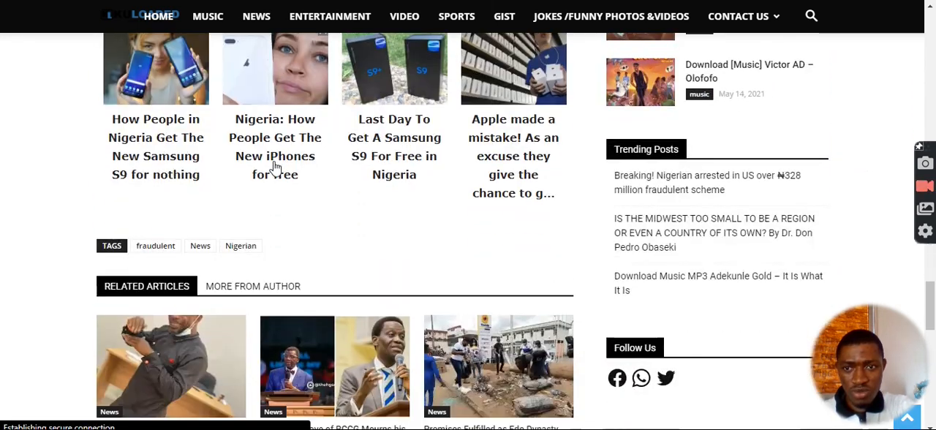
{"action": "scroll", "coordinate": [277, 167], "scroll_direction": "down", "scroll_amount": 2}
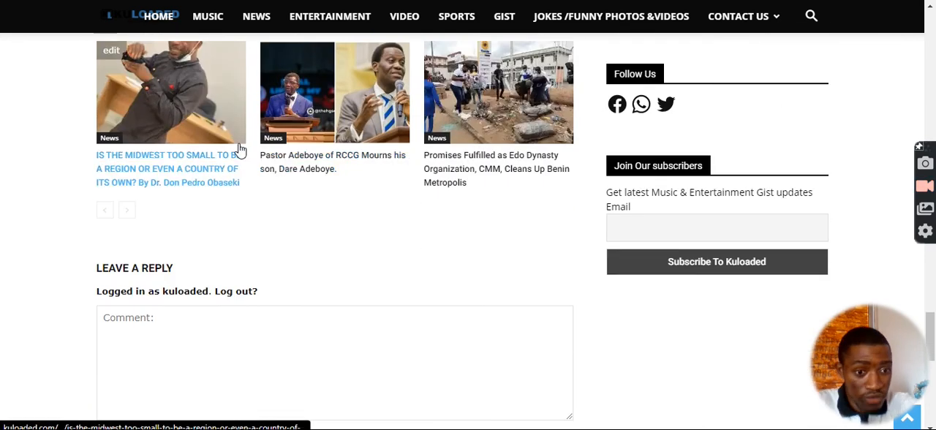
{"action": "scroll", "coordinate": [237, 156], "scroll_direction": "down", "scroll_amount": 3}
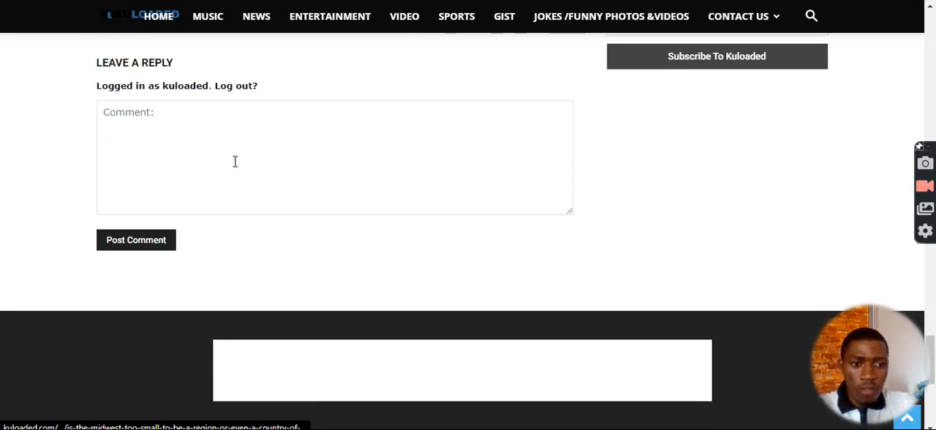
{"action": "scroll", "coordinate": [234, 161], "scroll_direction": "down", "scroll_amount": 2}
{"action": "scroll", "coordinate": [242, 147], "scroll_direction": "up", "scroll_amount": 20}
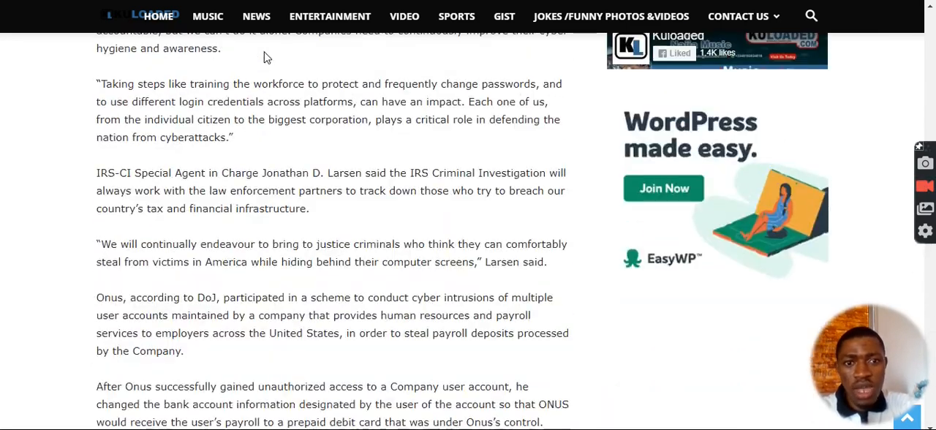
{"action": "scroll", "coordinate": [266, 57], "scroll_direction": "up", "scroll_amount": 4}
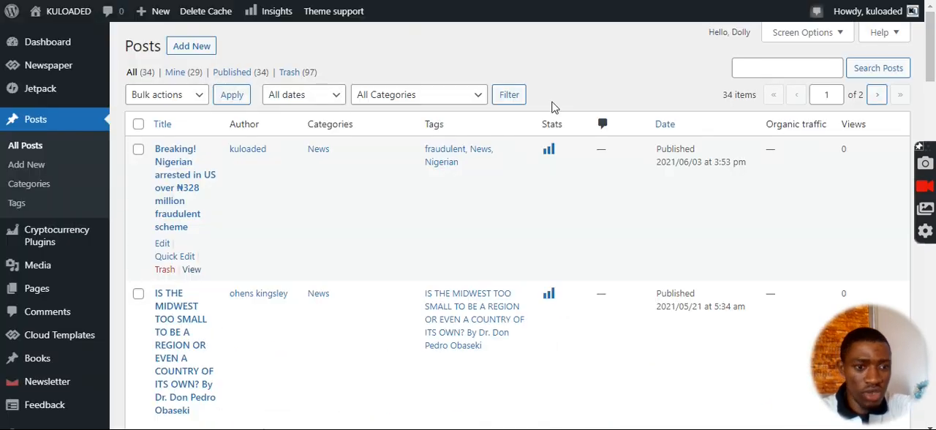